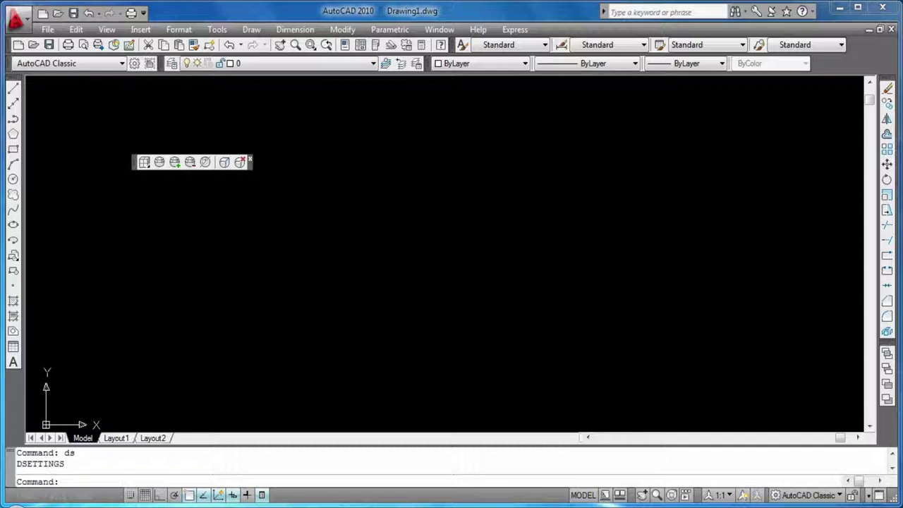
Draw an 80-unit vertical line with Ortho turned on.
click(12, 89)
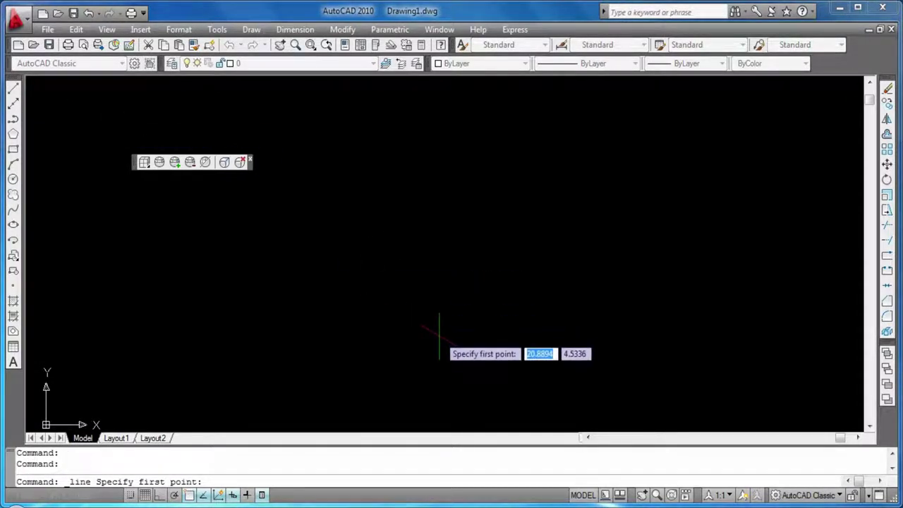
click(476, 256)
key(F8)
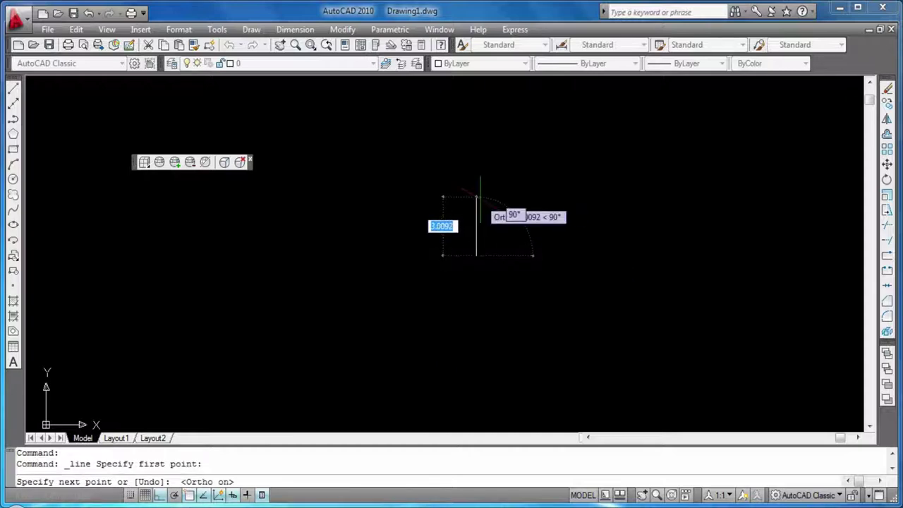
text(80)
key(Return)
key(Return)
scroll(487, 202, down, 5)
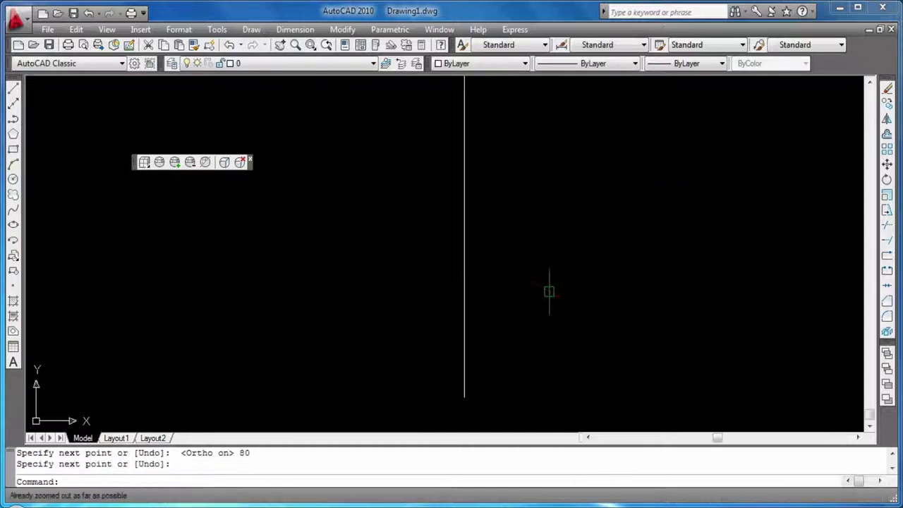
text(z)
Zoom to All so the whole drawing fits the view.
key(Return)
text(a)
key(Return)
middle_drag(430, 265, 297, 261)
click(253, 161)
click(276, 283)
text(m)
Move the vertical line from its endpoint to the middle of the drawing.
key(Return)
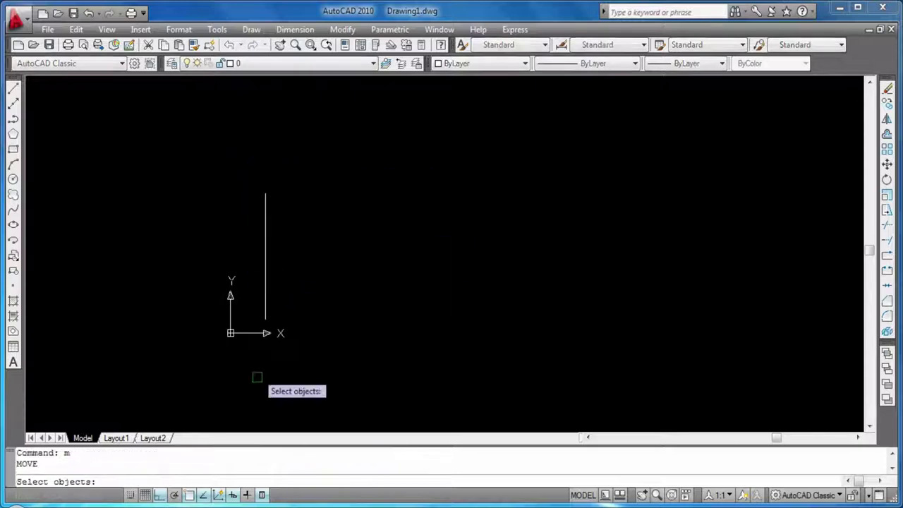
drag(256, 376, 308, 132)
key(Return)
click(265, 256)
key(F5)
key(F5)
click(580, 268)
scroll(327, 283, up, 2)
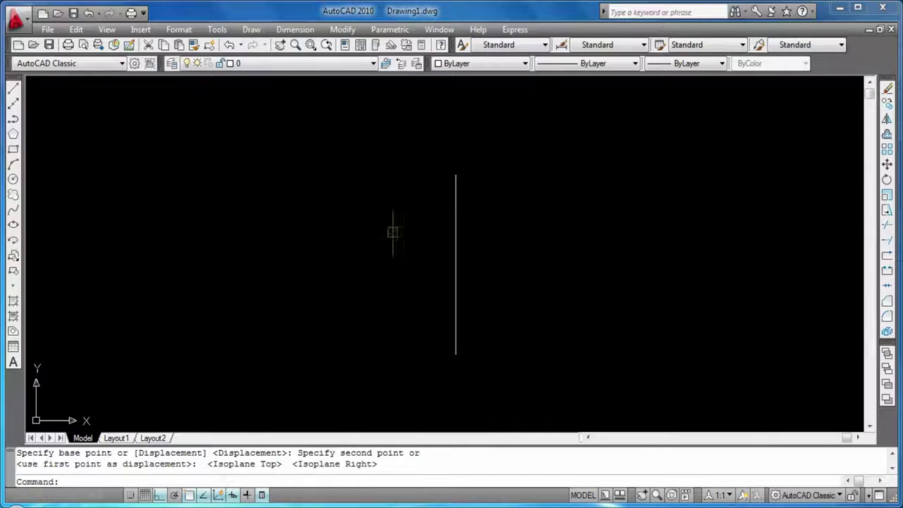
key(Escape)
key(Escape)
Draw an 84-unit slanted isometric line from the vertical line's bottom end.
text(l)
key(Return)
click(456, 352)
key(F5)
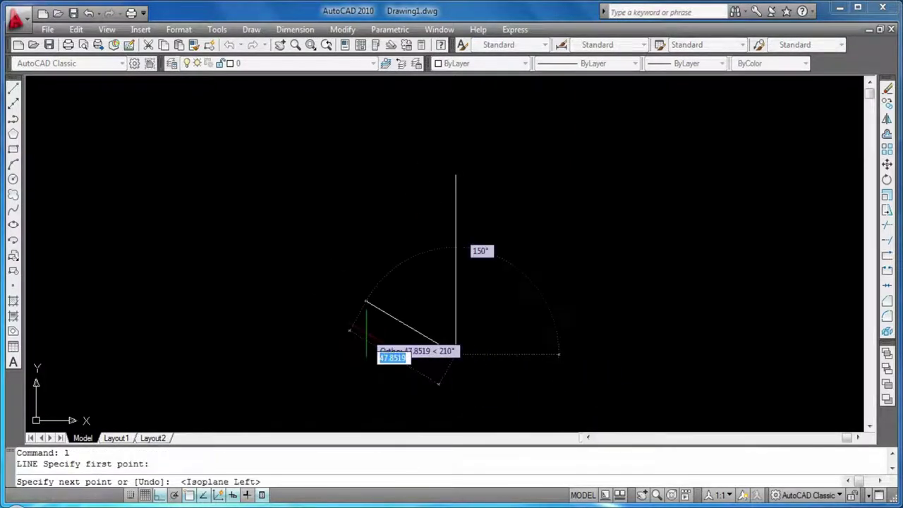
text(84)
key(Return)
key(Return)
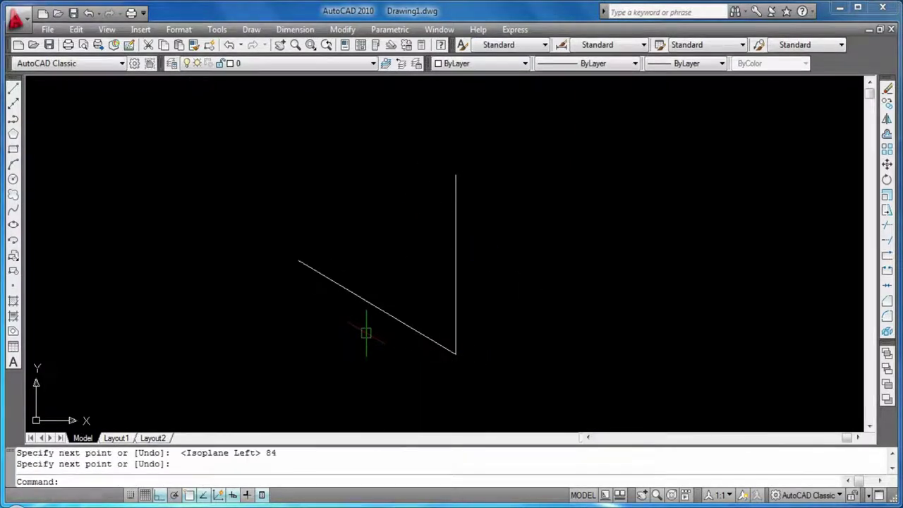
Delete the original vertical line.
middle_drag(145, 321, 153, 346)
click(471, 307)
key(Delete)
Close the slanted face with a 32-unit end and a parallel 84-unit edge.
text(l)
key(Return)
click(465, 379)
text(32)
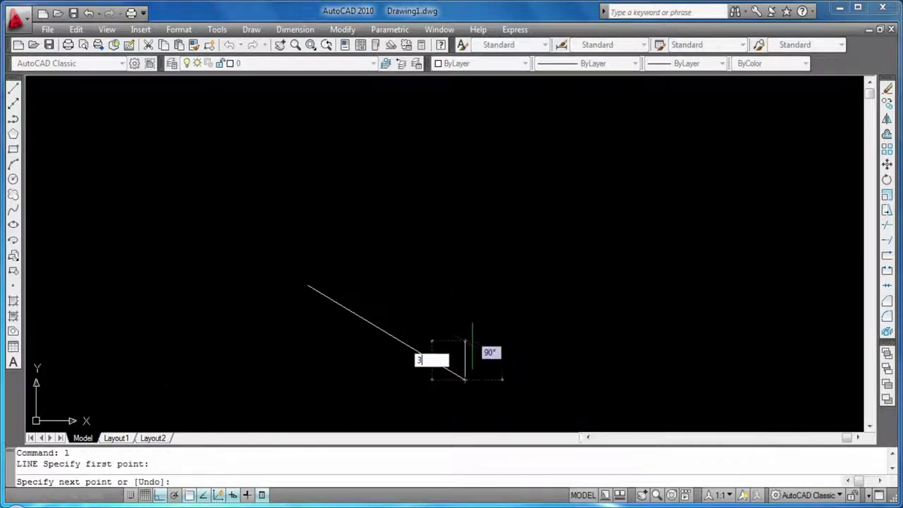
key(Return)
key(Return)
key(Return)
click(465, 307)
text(84)
key(Return)
key(Return)
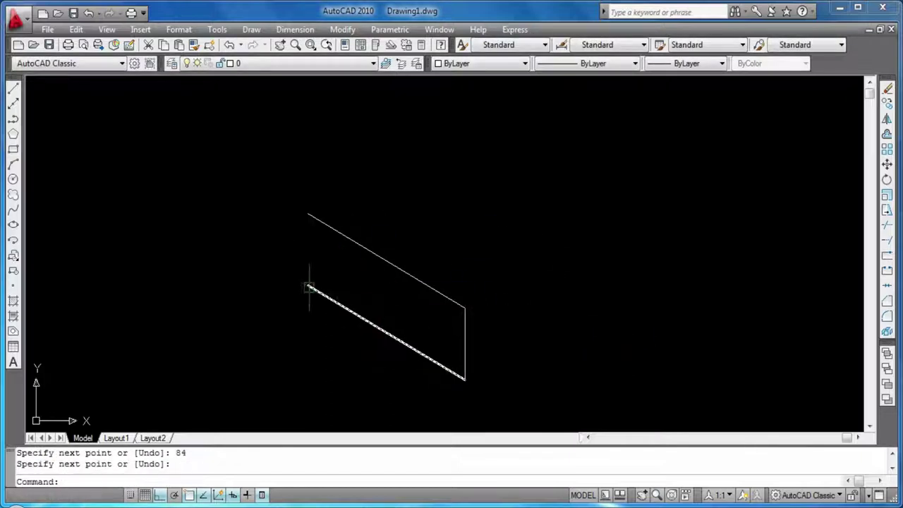
Add a 72-unit upright and an 80-unit edge at 30° from the lower-right corner.
key(Return)
click(308, 285)
text(72)
key(Return)
key(Return)
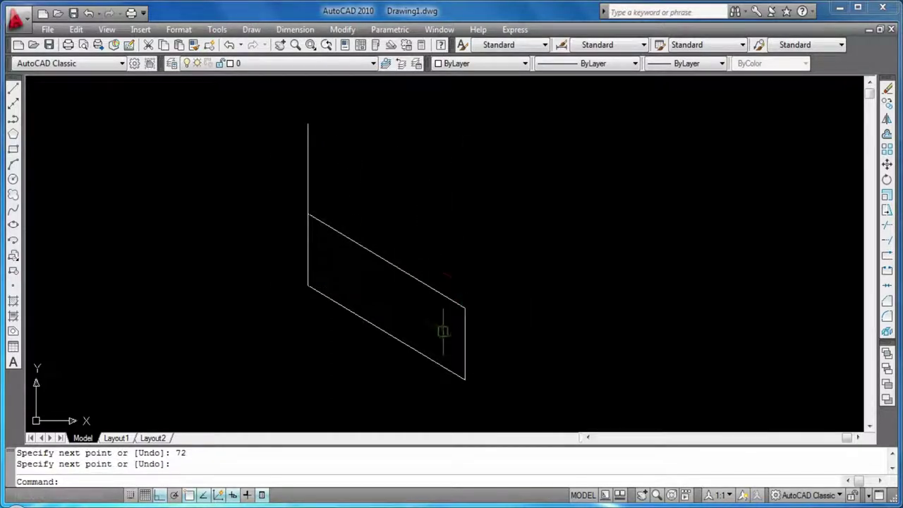
key(Return)
click(465, 379)
key(F5)
text(80)
key(Return)
key(Return)
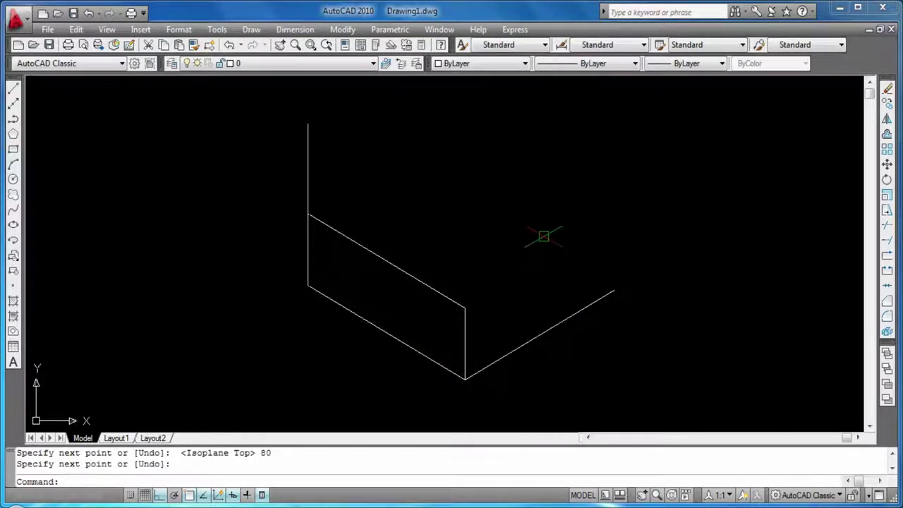
Fillet the upper and lower slanted edges into a rounded arc end.
text(f)
key(Return)
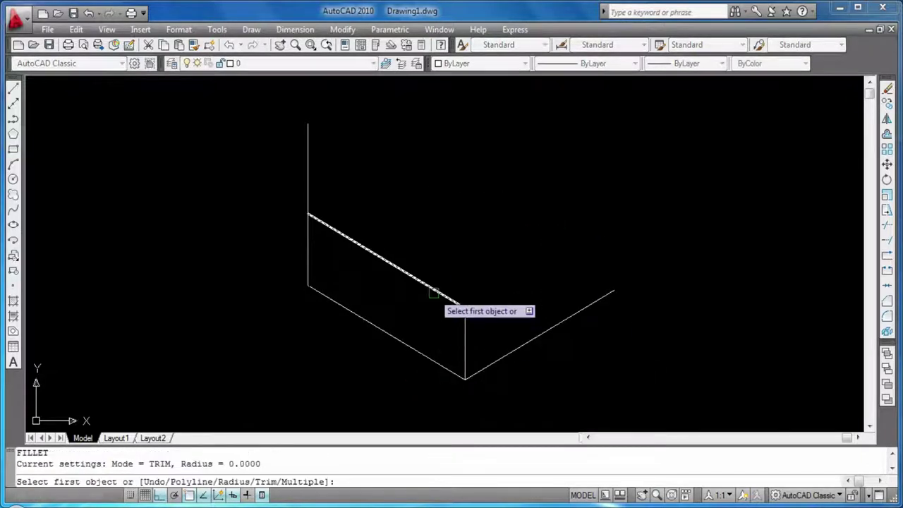
text(r)
key(Return)
text(50)
key(Return)
click(387, 261)
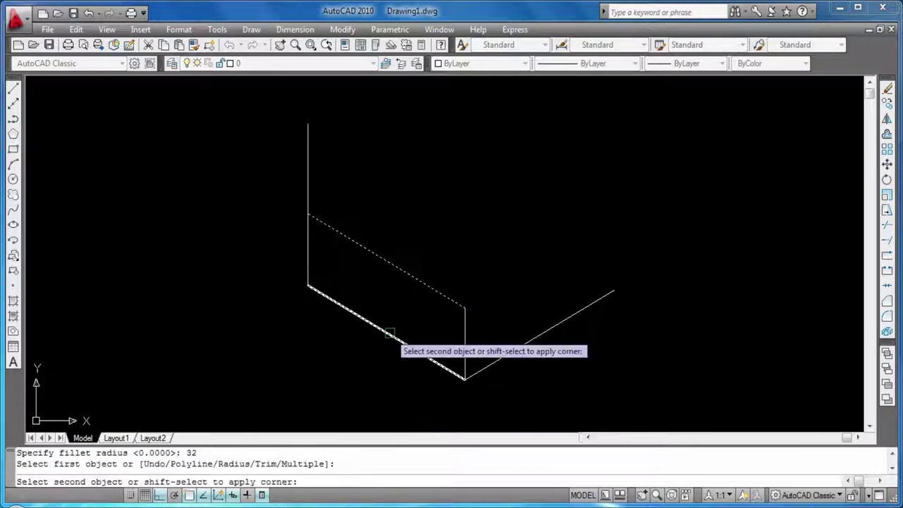
click(388, 332)
Erase the old 30° edge and trim off the upright's lower part.
key(Return)
click(542, 331)
key(Escape)
click(541, 334)
key(Delete)
text(tr)
key(Return)
key(Return)
click(465, 374)
key(Escape)
key(Escape)
Draw a new 80-unit edge at 30° from the arc's end.
text(l)
key(Return)
click(465, 362)
text(80)
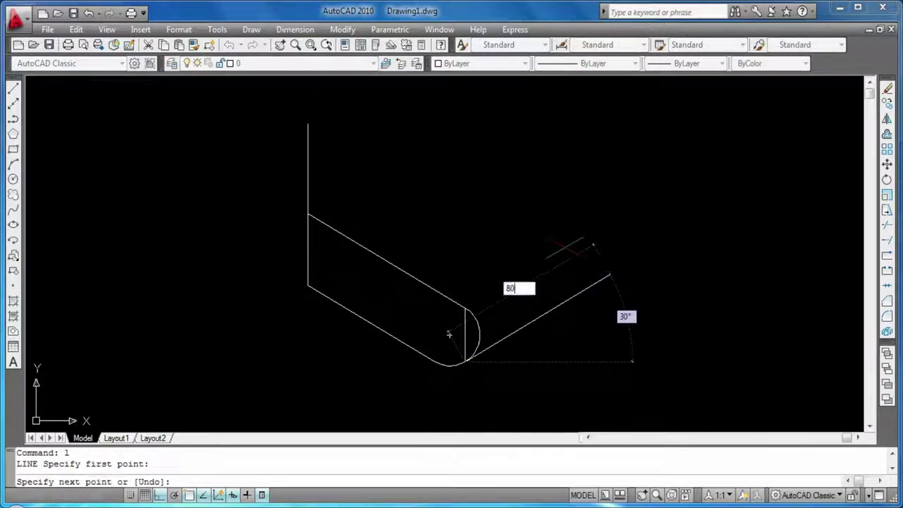
key(Return)
key(Return)
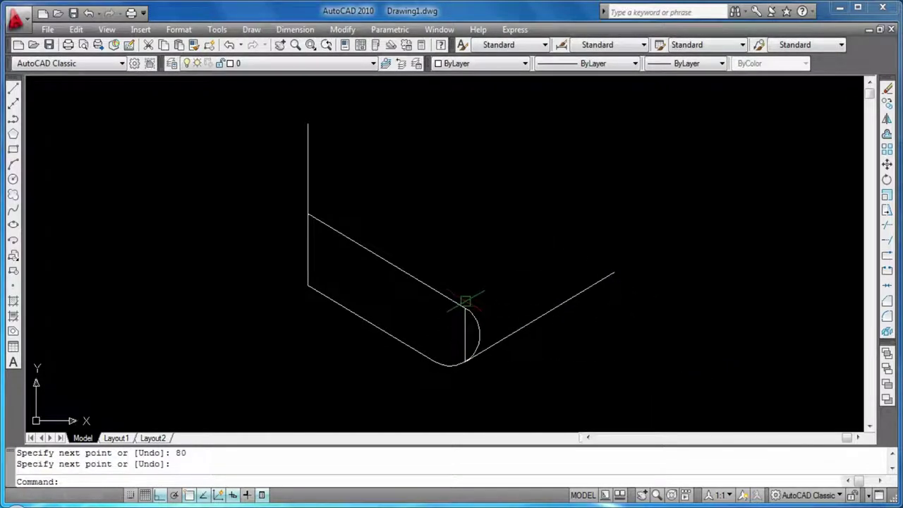
scroll(393, 238, down, 2)
Delete the upper diagonal edge and the vertical upright.
middle_click(262, 232)
text(a)
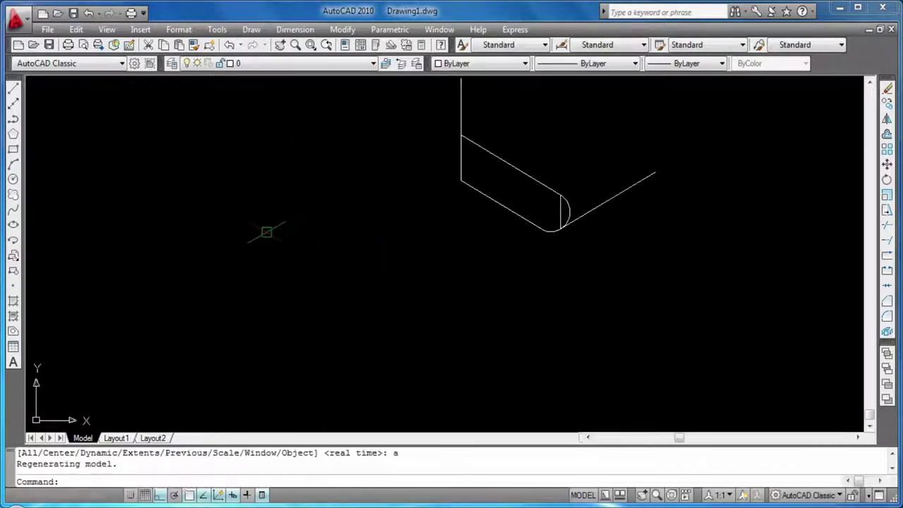
key(Escape)
key(Escape)
key(Return)
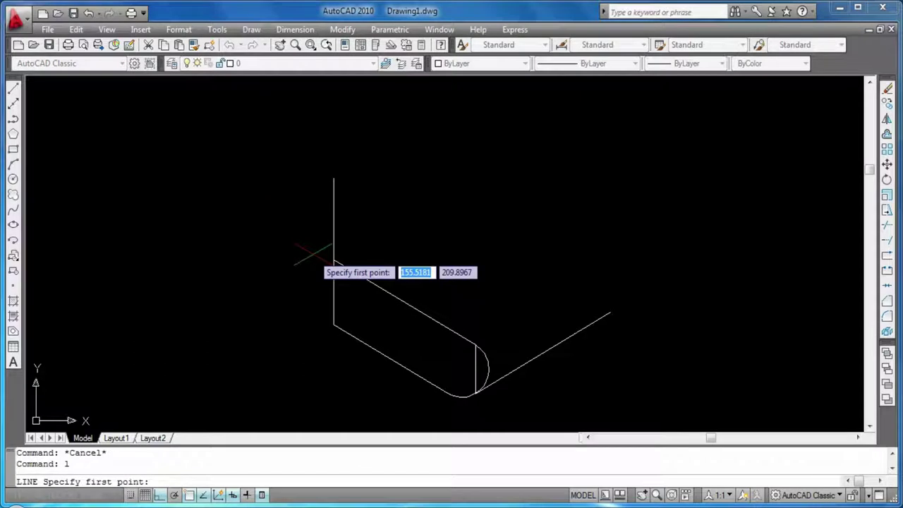
key(Escape)
click(428, 314)
key(Delete)
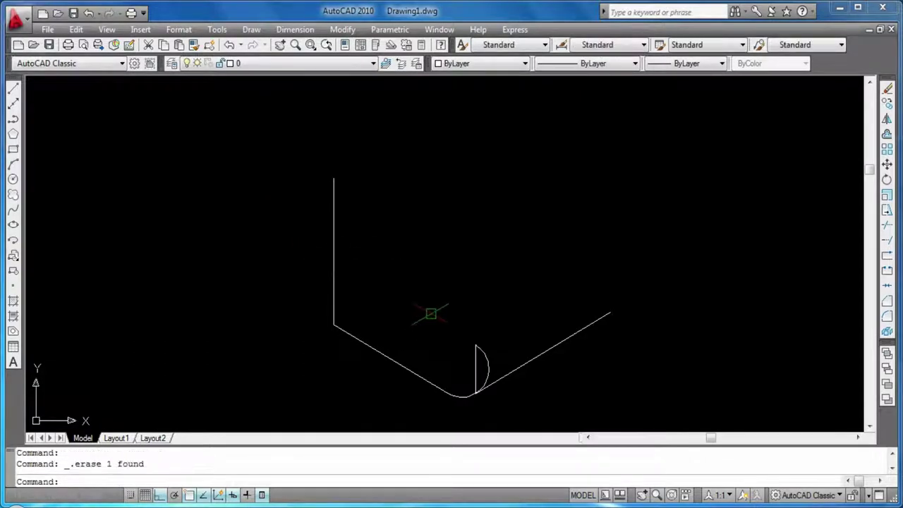
text(l)
key(Return)
click(477, 348)
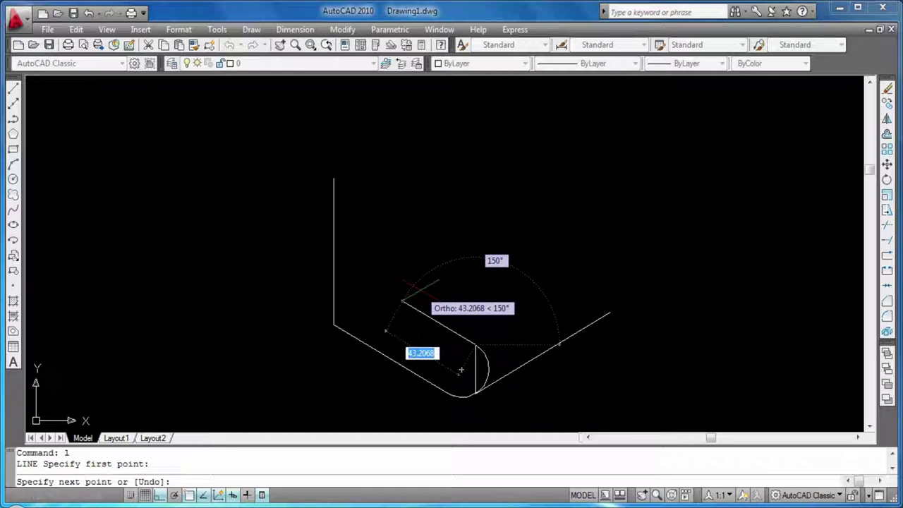
key(Escape)
key(Escape)
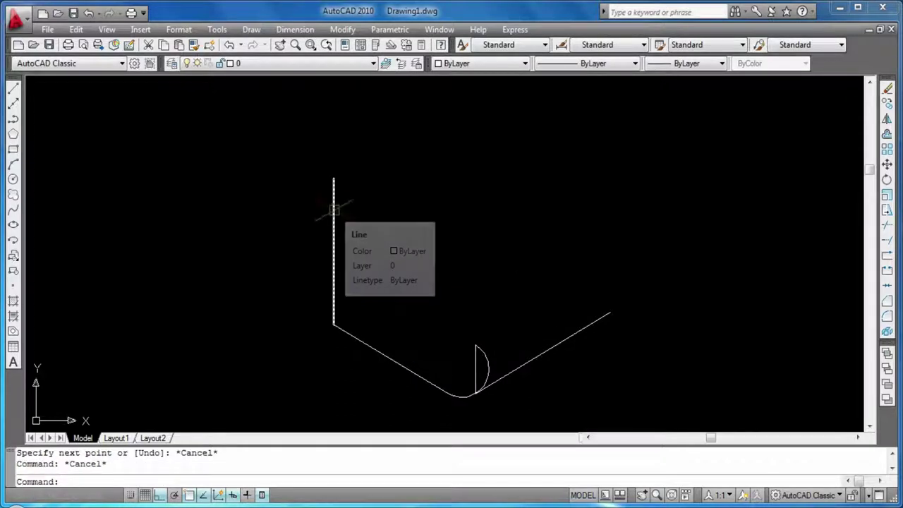
click(334, 206)
key(Delete)
Draw a 40-unit vertical step from the left edge's end.
key(l)
key(Return)
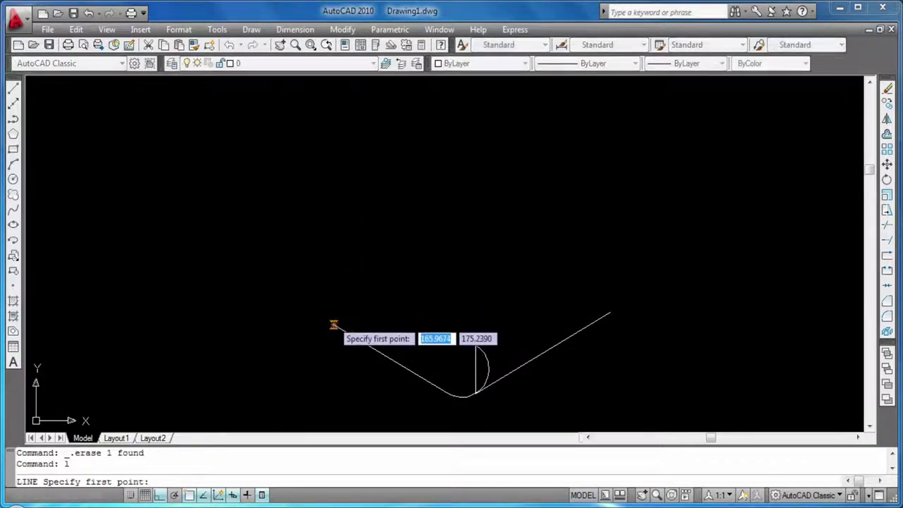
click(334, 326)
key(F5)
text(40)
key(Return)
key(Return)
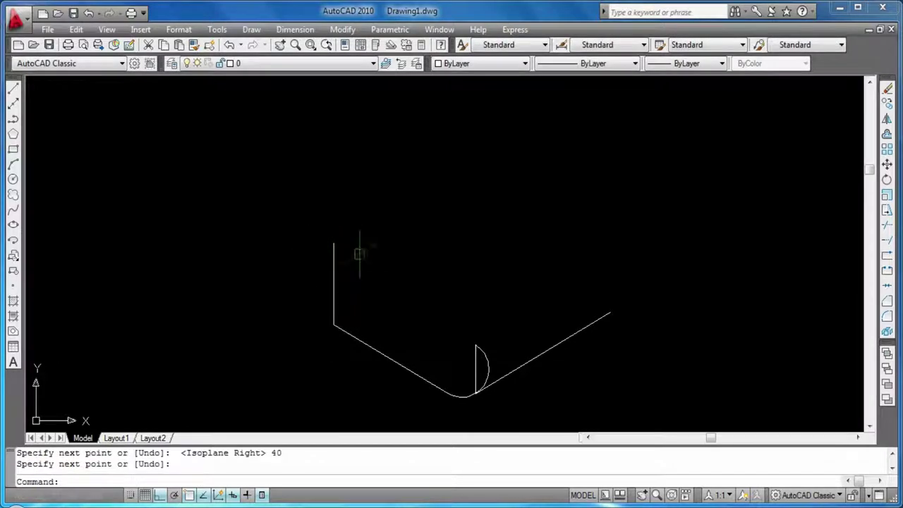
key(Return)
Draw an 8-unit 30° segment from the step's top, then erase it.
click(334, 242)
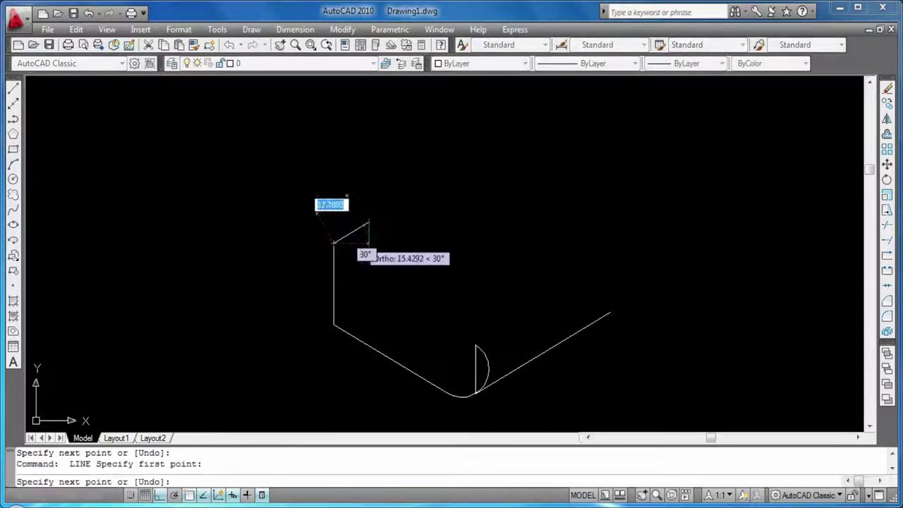
key(F5)
key(F5)
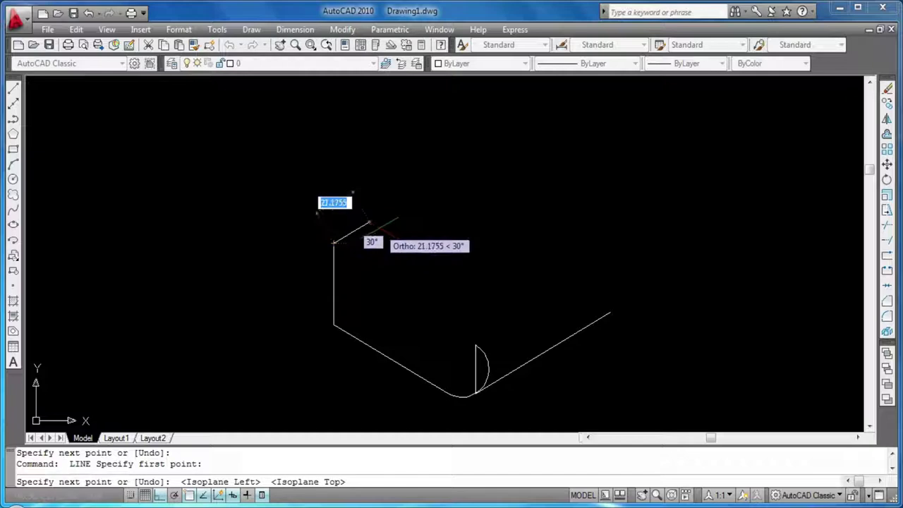
text(8)
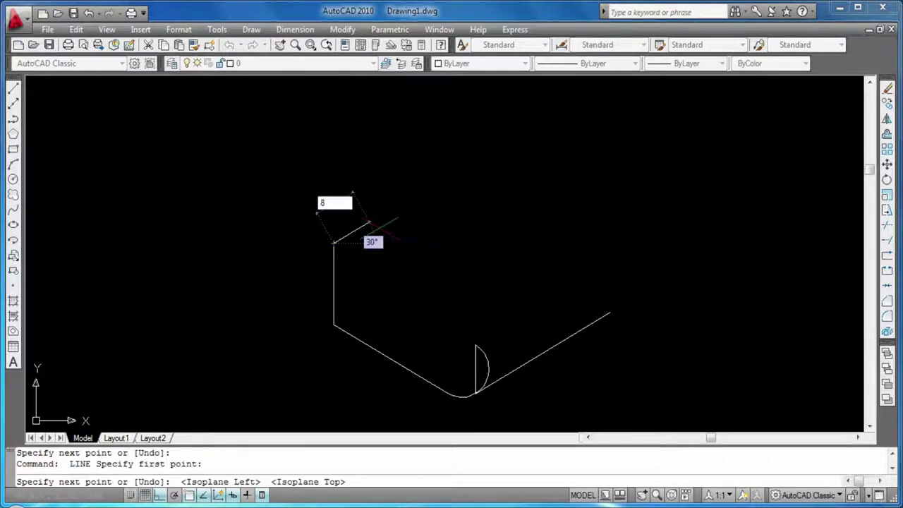
key(Return)
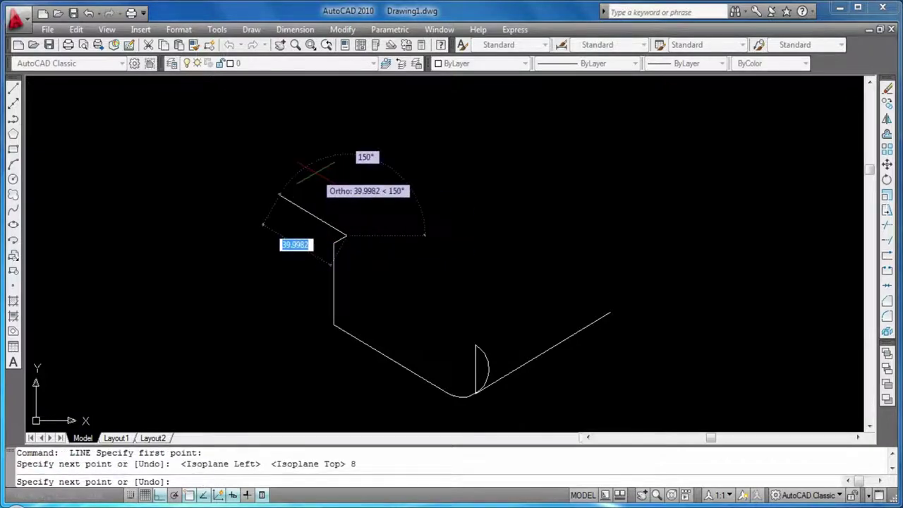
key(Escape)
key(Escape)
click(359, 234)
key(Delete)
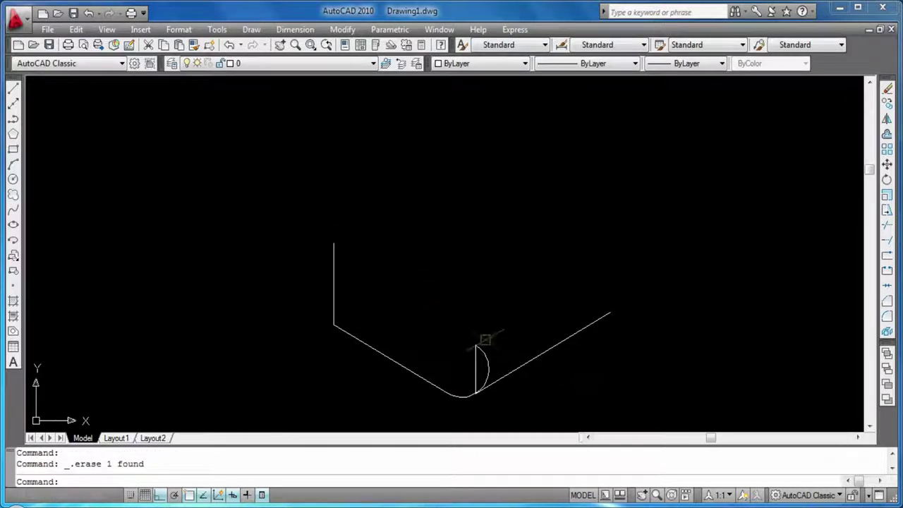
Draw a 32-unit back edge at 150° from the arc's top end.
text(l)
key(Return)
click(475, 346)
text(32)
key(Return)
key(Return)
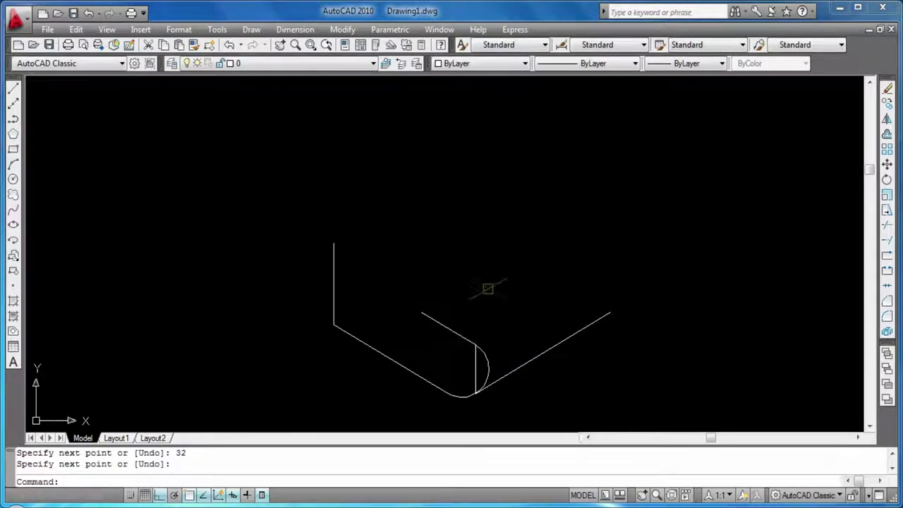
Replace the 32-unit back edge with a 24-unit edge from the arc's top.
click(455, 330)
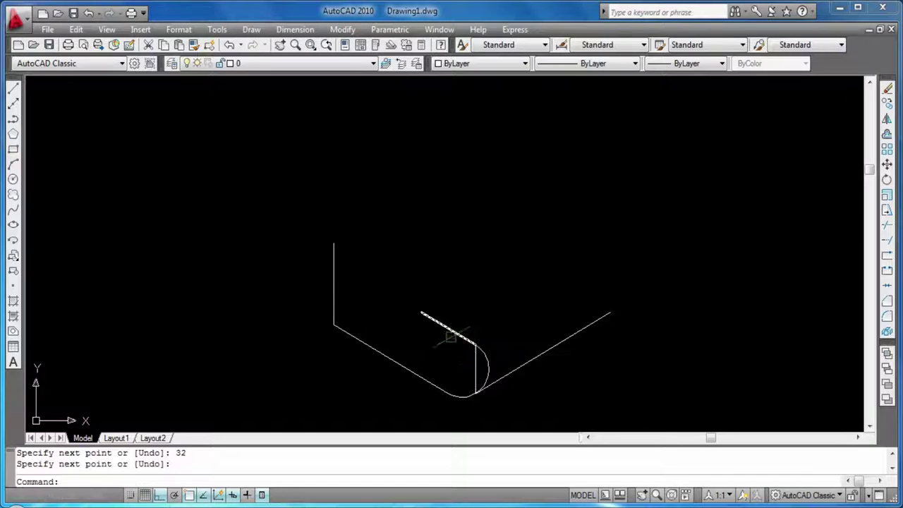
key(Delete)
text(l)
key(Return)
click(476, 345)
text(24)
key(Return)
key(Return)
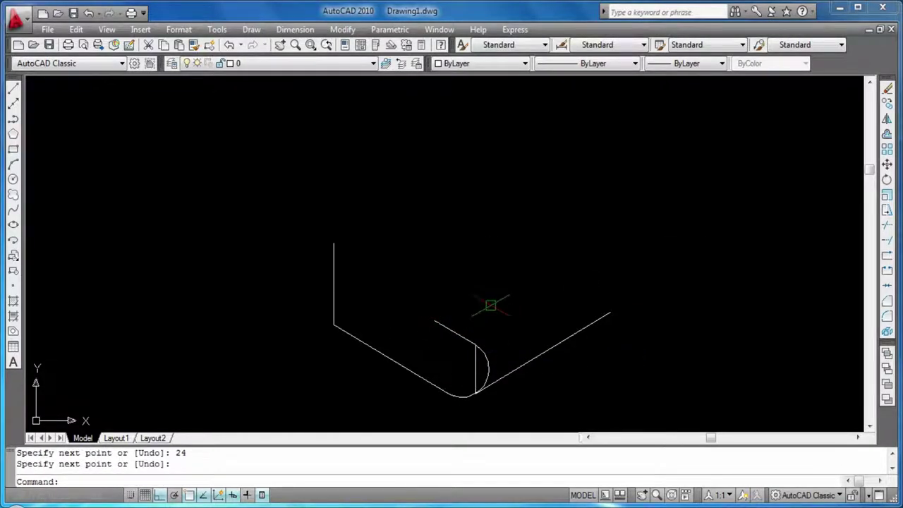
Draw two parallel 80-unit edges at 30° from the 24-unit edge's end and the arc top.
text(l)
key(Return)
click(435, 321)
text(80)
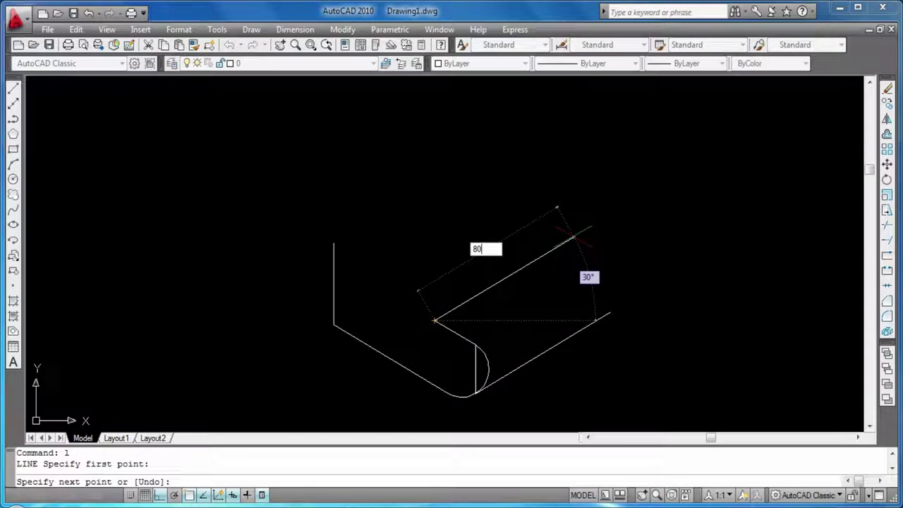
key(Return)
key(Return)
key(Return)
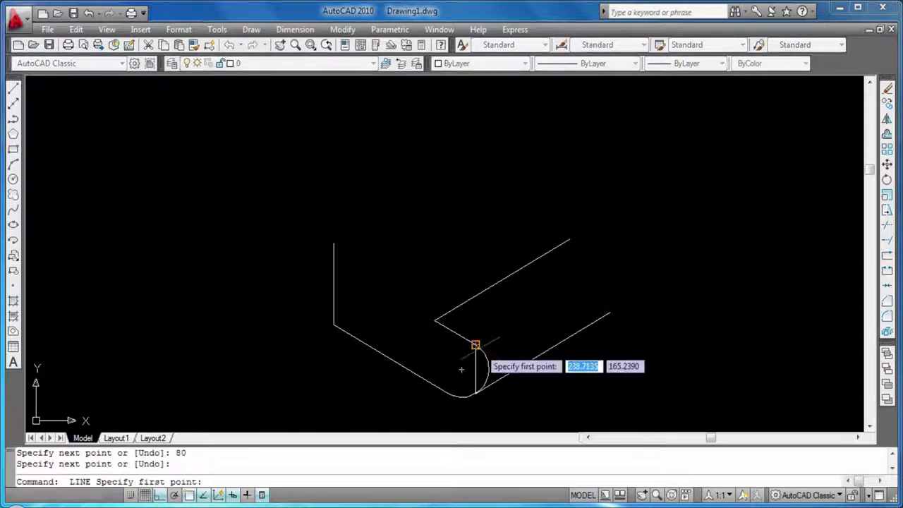
click(476, 345)
text(80)
key(Return)
key(Return)
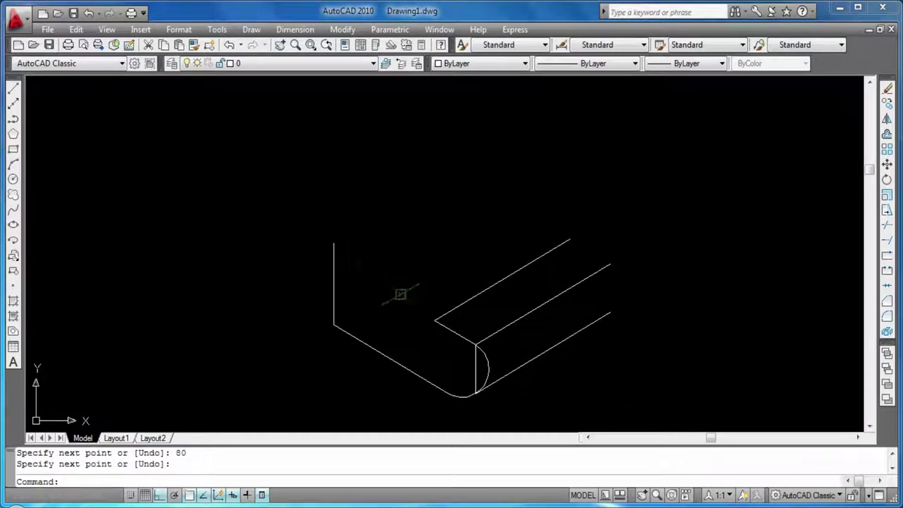
Draw a 28 by 8 top face on the left upright's top.
key(l)
key(Return)
click(335, 245)
text(28)
key(Return)
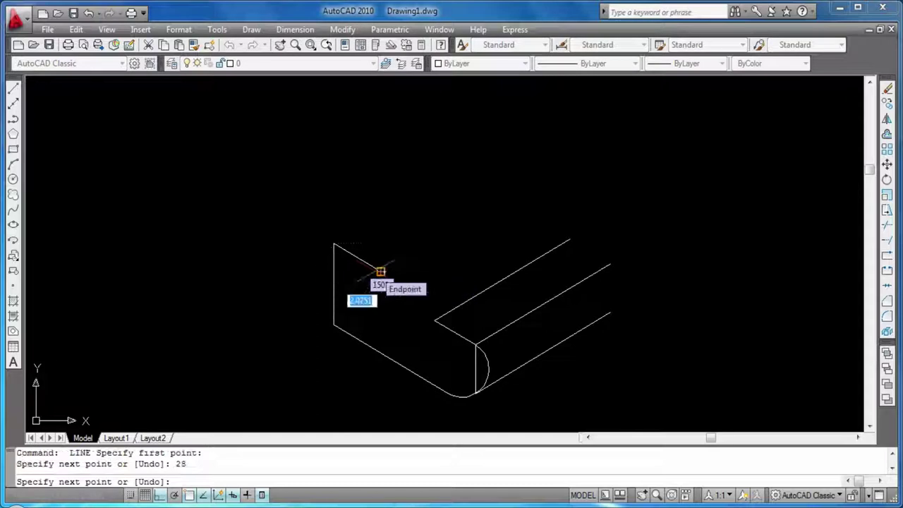
text(8)
key(Return)
text(28)
key(Return)
text(8)
key(Return)
key(Return)
key(Return)
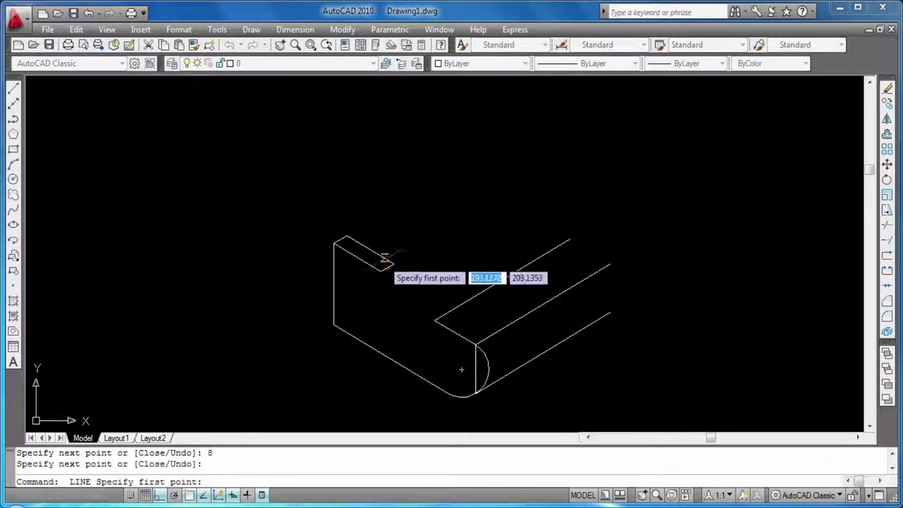
Add a 16-unit vertical rise and a 28-unit edge from the top face's corner.
click(393, 265)
key(F5)
text(16)
key(Return)
key(F5)
text(28)
key(Return)
key(Return)
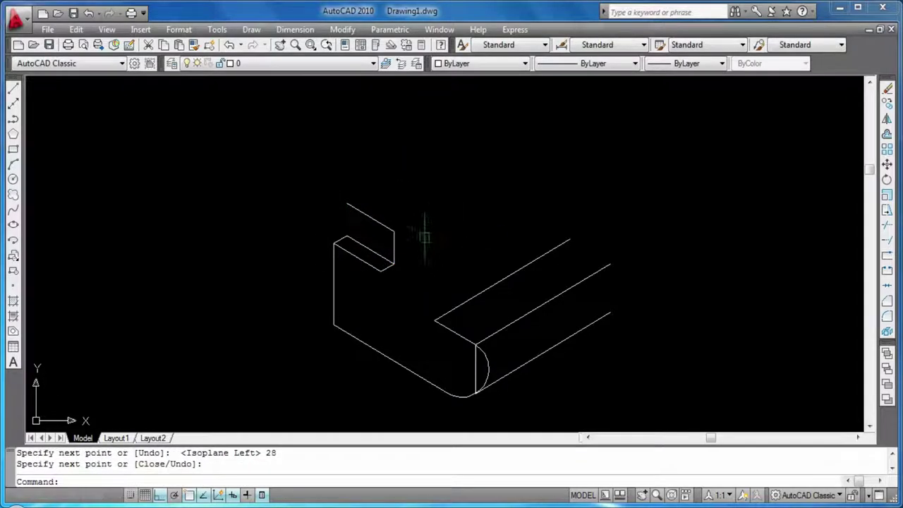
Draw a 28-unit edge down-right and an 8-unit closing edge from the new endpoint.
key(Return)
click(350, 201)
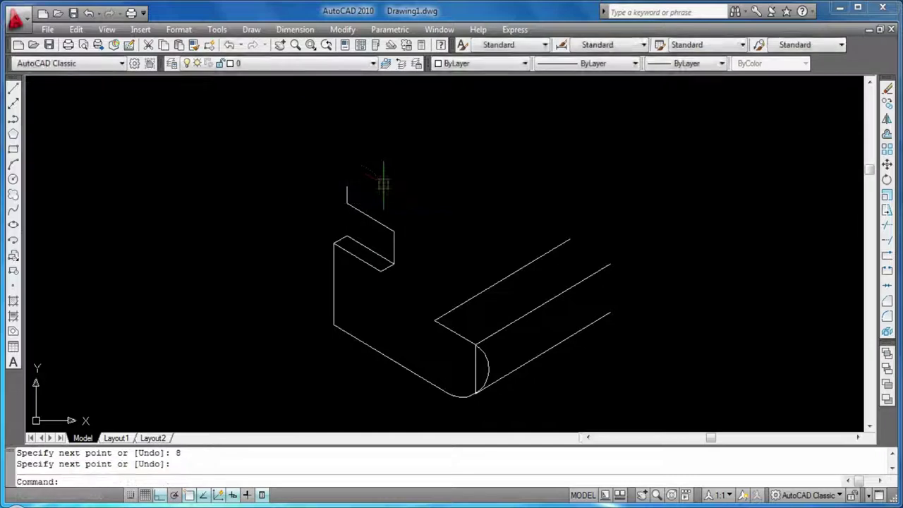
text(28)
key(Return)
text(8)
key(Return)
key(Return)
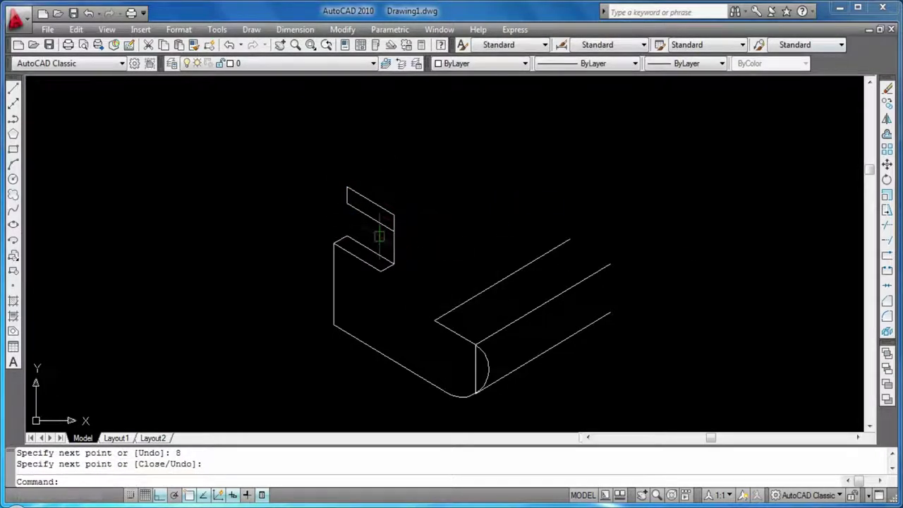
Complete the raised block's top face with 28-unit edges on the top isoplane.
key(Return)
click(394, 213)
key(F5)
text(28)
key(Return)
key(Return)
click(441, 187)
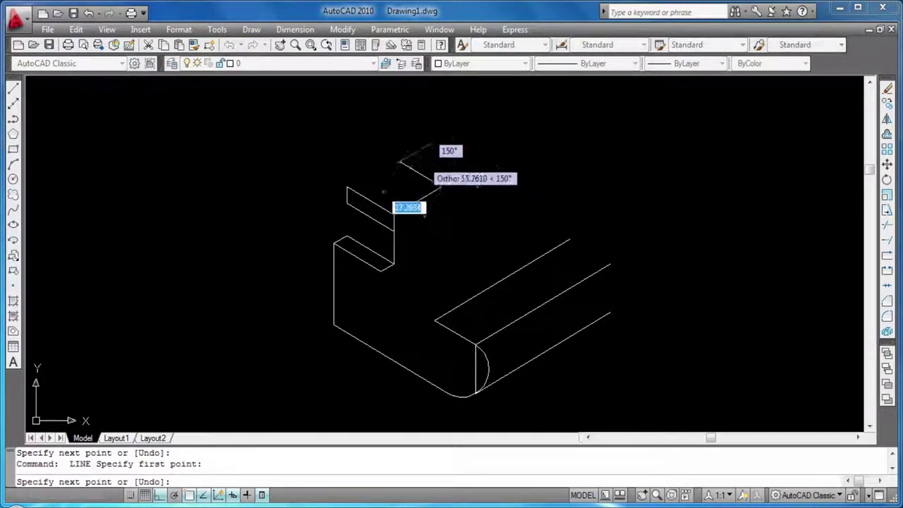
text(28)
key(Return)
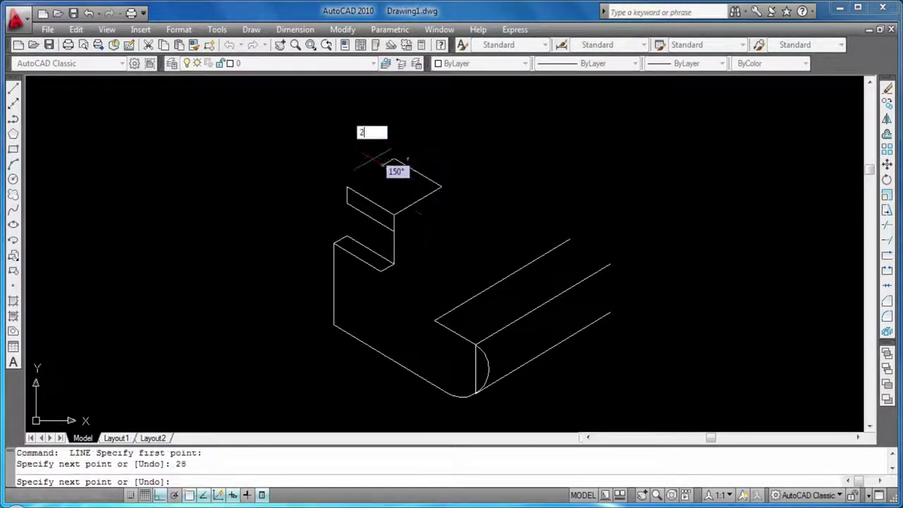
key(Return)
Draw a vertical line up from the notch's inner corner, then erase it as a stray.
scroll(340, 236, up, 3)
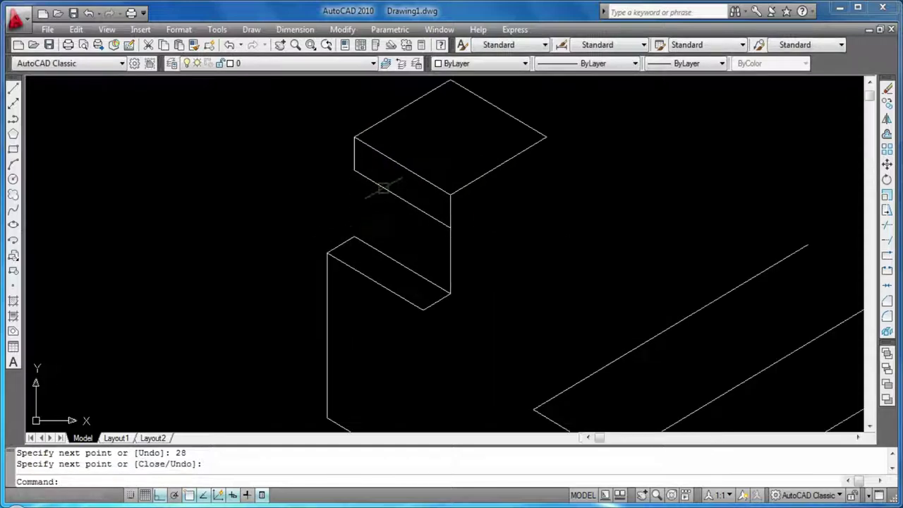
key(Return)
click(354, 237)
click(354, 170)
key(Escape)
click(354, 203)
key(Delete)
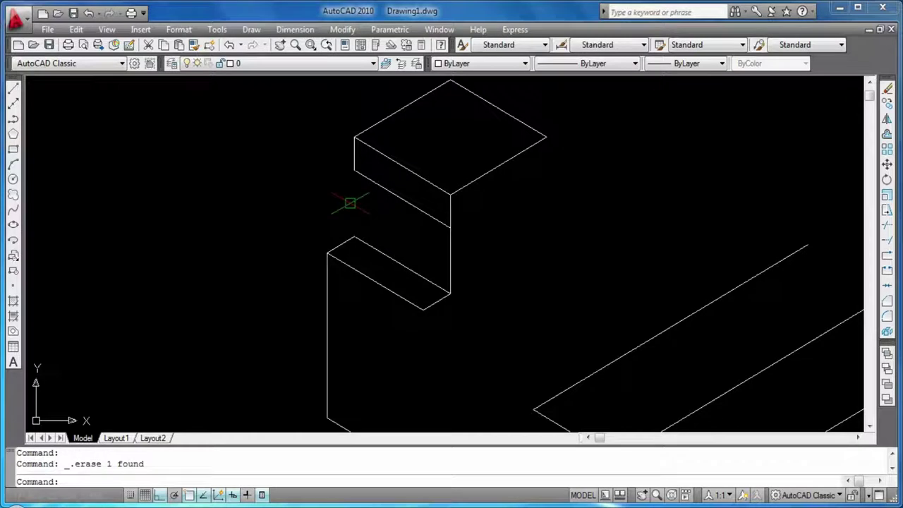
Erase the raised block's diagonal front edge and its top-face edges.
click(441, 213)
key(Delete)
click(444, 190)
key(Delete)
click(456, 191)
key(Delete)
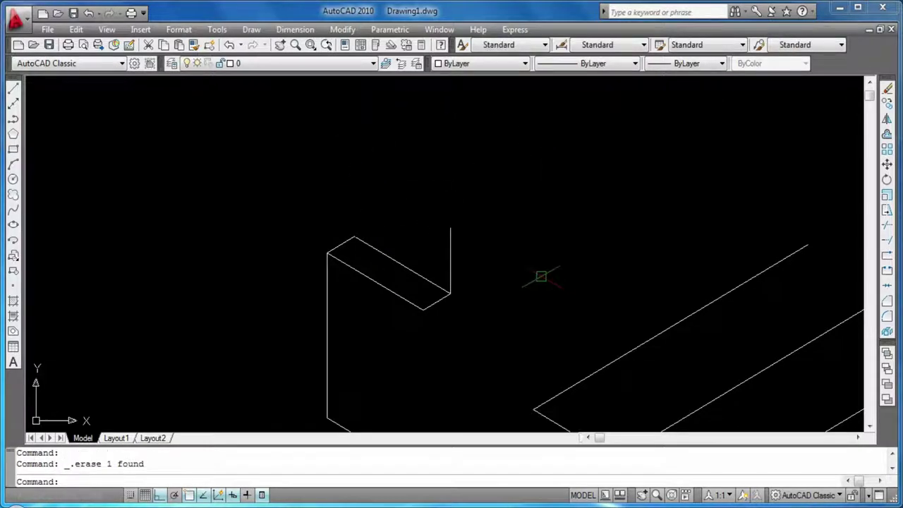
Start a new line at the top of the short vertical edge.
text(l)
key(Return)
click(450, 227)
Draw an 8-unit edge at 210° and a 28-unit edge at 150°.
text(8)
key(Return)
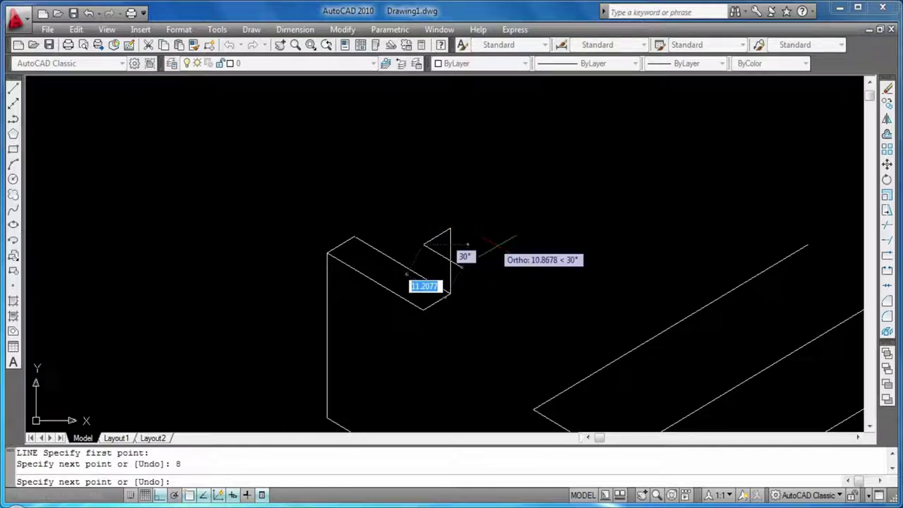
text(28)
key(Return)
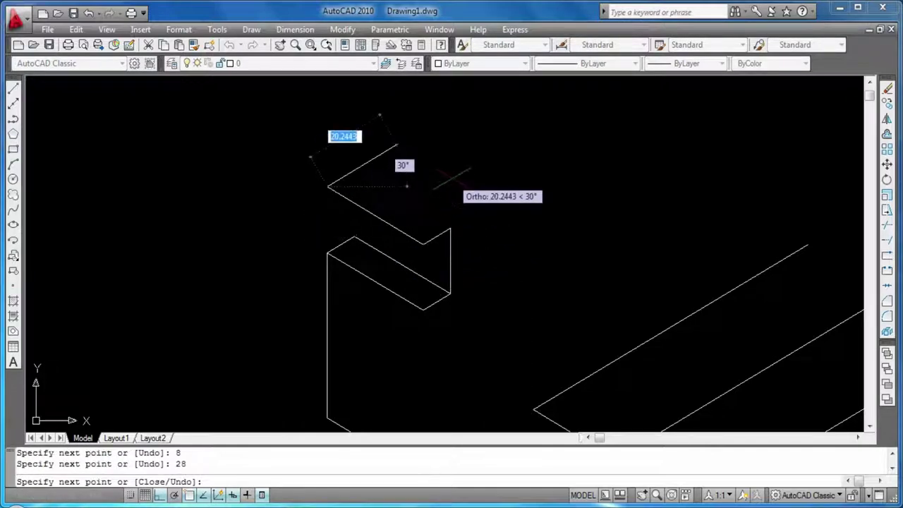
key(Return)
key(Return)
From the ledge's back corner, draw an 8-unit rise, a 28-unit edge and an 8-unit closing edge.
click(329, 187)
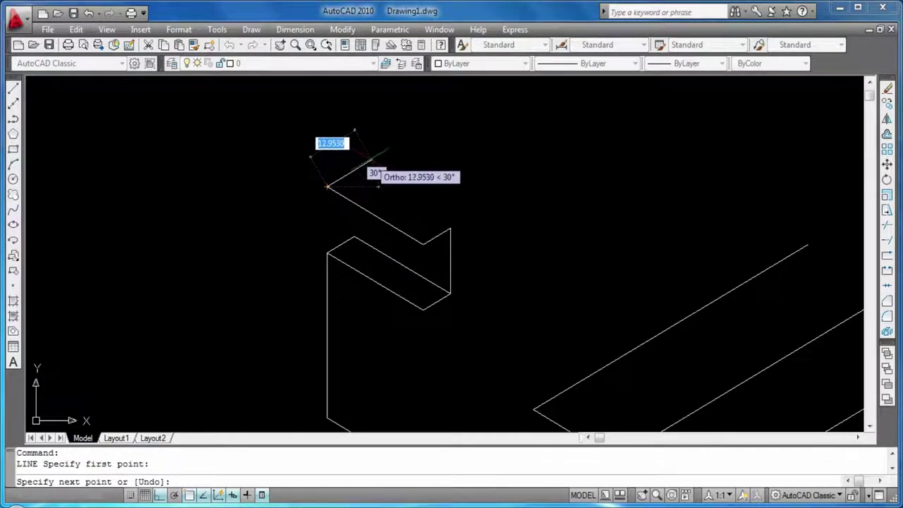
key(F5)
key(F5)
text(8)
key(Return)
text(28)
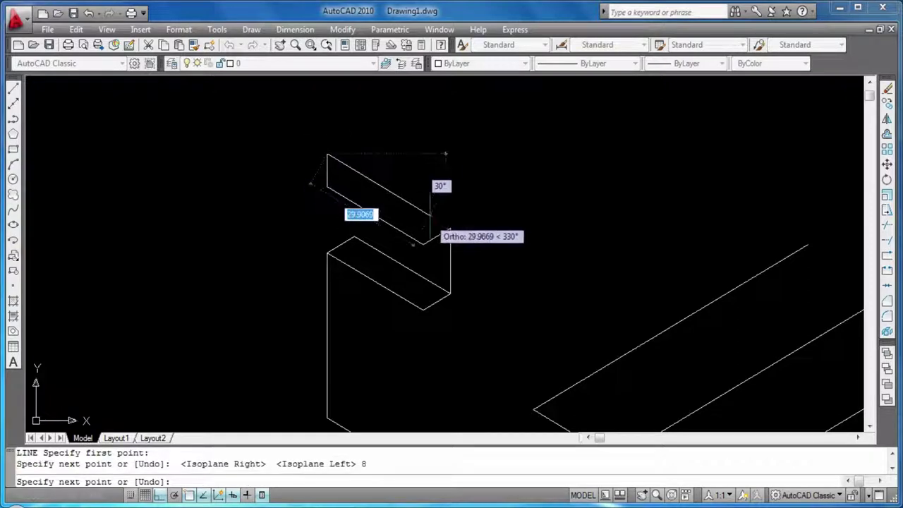
key(Return)
text(8)
key(Return)
key(Return)
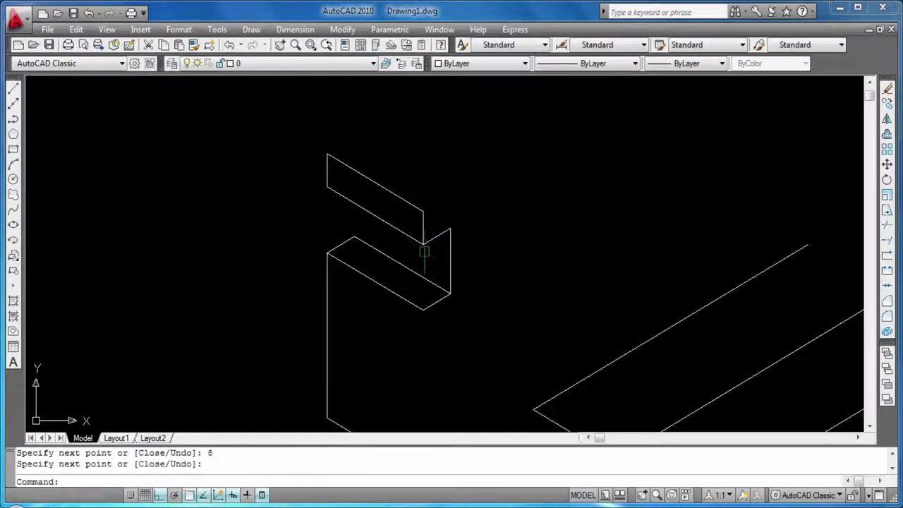
Draw a vertical line up from the notch's inner corner and trim away its excess.
key(Return)
click(355, 237)
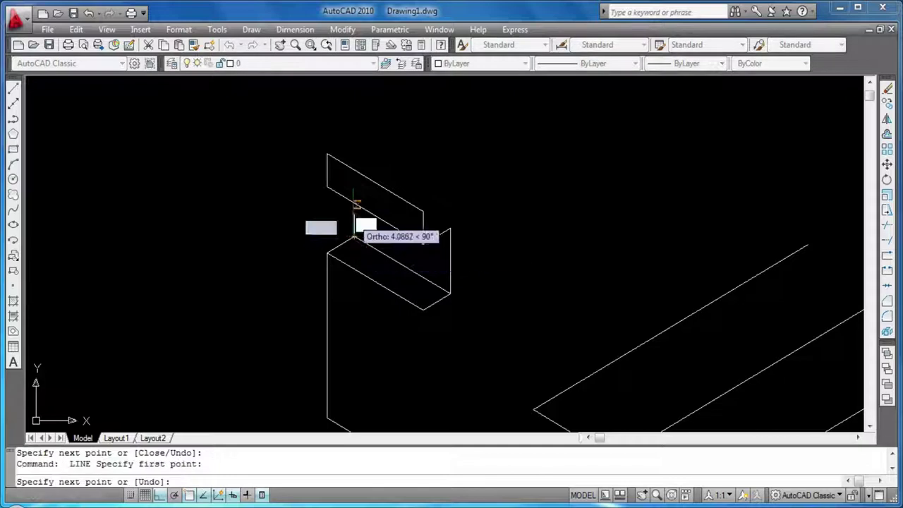
click(354, 184)
key(Return)
key(Return)
click(354, 184)
key(Escape)
key(Escape)
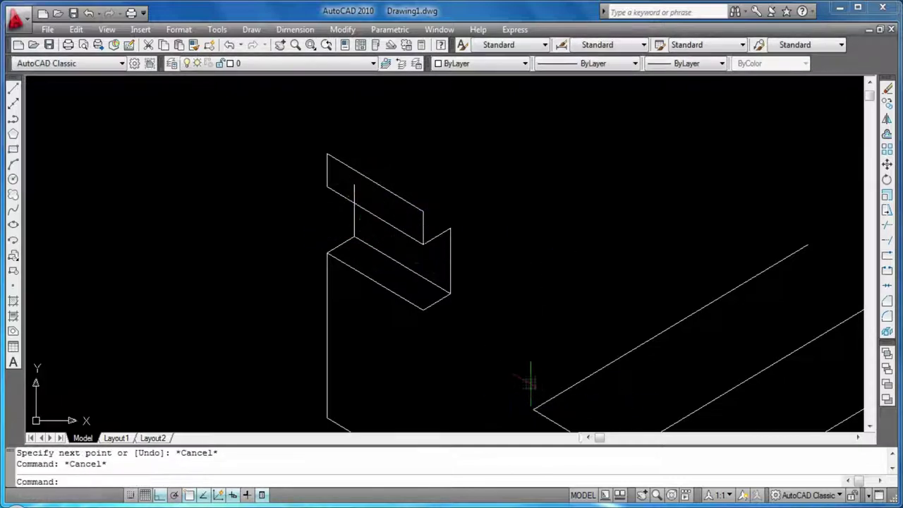
key(Escape)
key(Return)
key(Return)
click(353, 185)
click(365, 206)
key(Return)
Cap the block's top face with 28-unit edges from its upper corner.
key(Return)
text(l)
key(Return)
key(Escape)
key(l)
key(Return)
click(423, 210)
key(F5)
text(28)
key(Return)
text(28)
key(Return)
text(28)
key(Return)
key(Return)
scroll(573, 265, down, 2)
Draw a 12-unit edge at 150° from the right arm's inner corner.
middle_drag(573, 266, 545, 227)
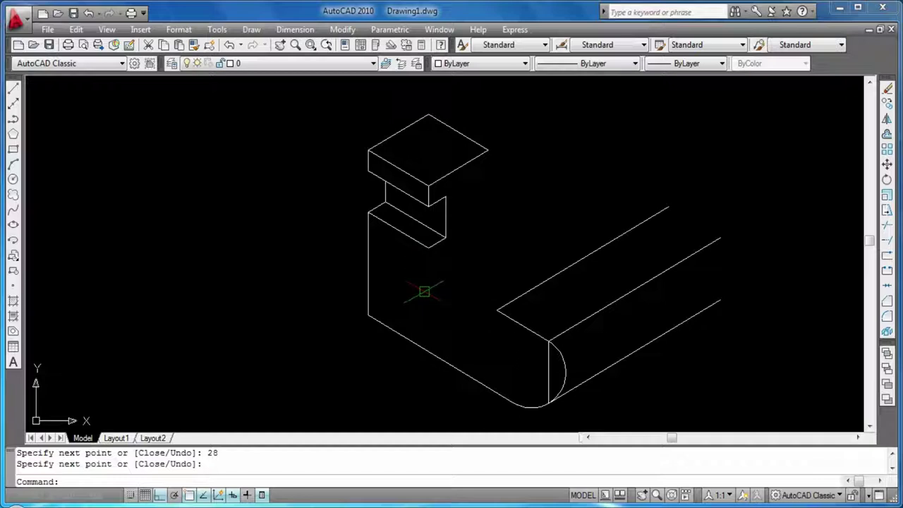
key(Return)
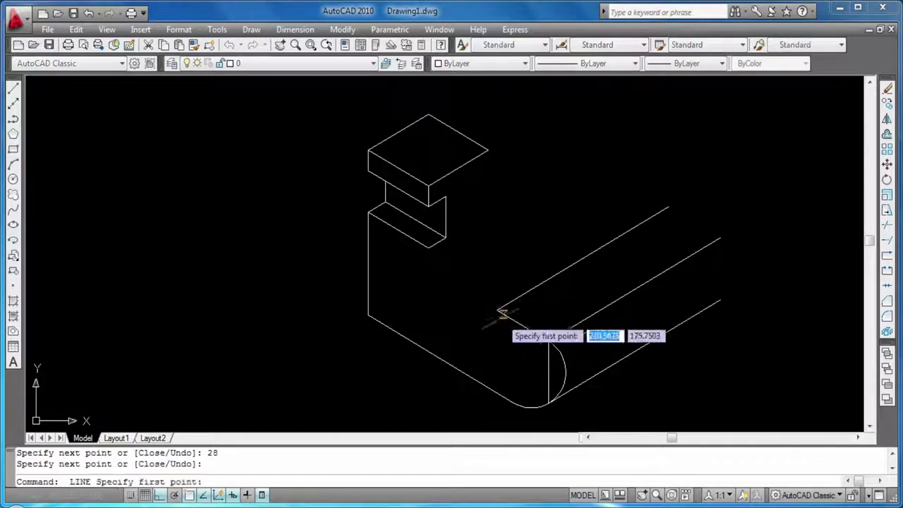
click(498, 309)
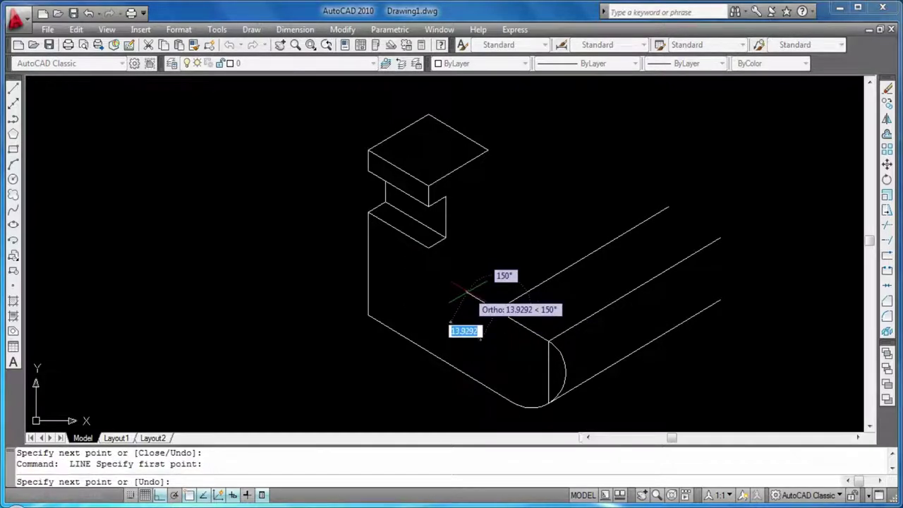
text(12)
key(Return)
key(Return)
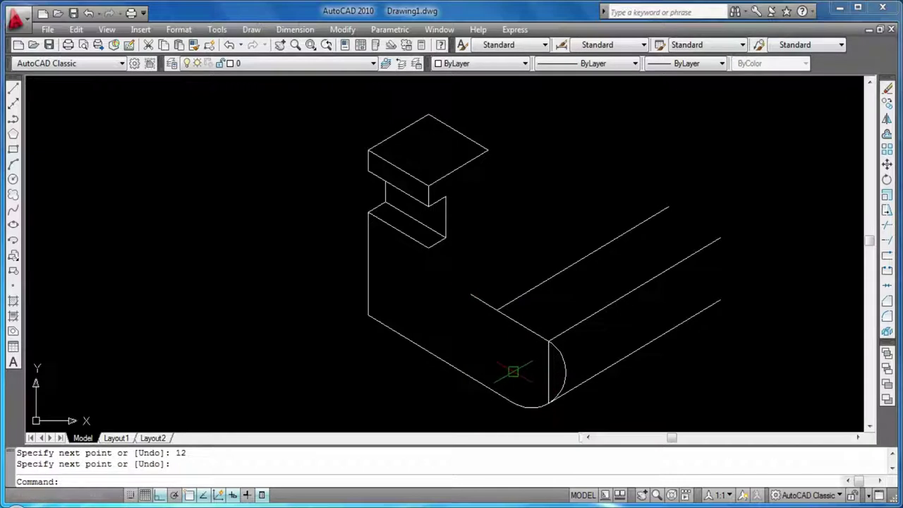
key(Return)
key(Escape)
key(Escape)
Draw a trial 12-radius isocircle centred at the inner corner with ELLIPSE.
text(el)
key(Return)
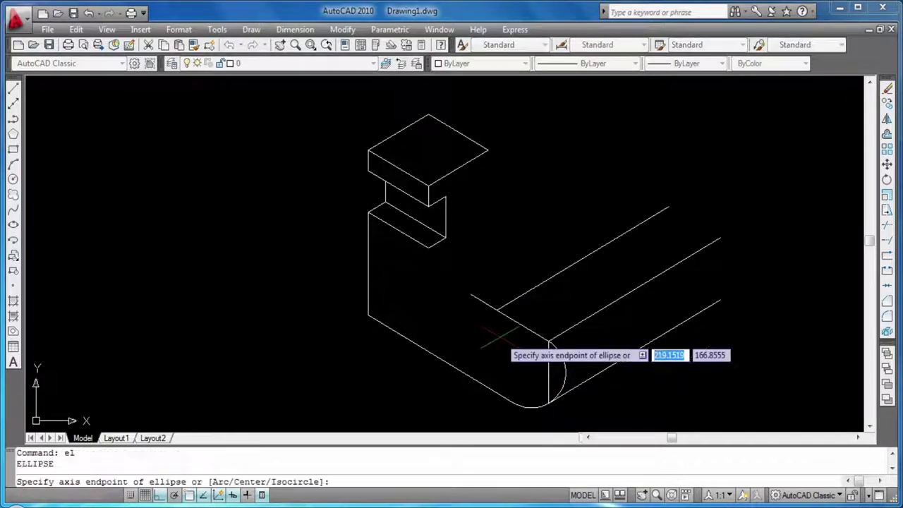
text(i)
key(Return)
click(470, 297)
key(F5)
key(F5)
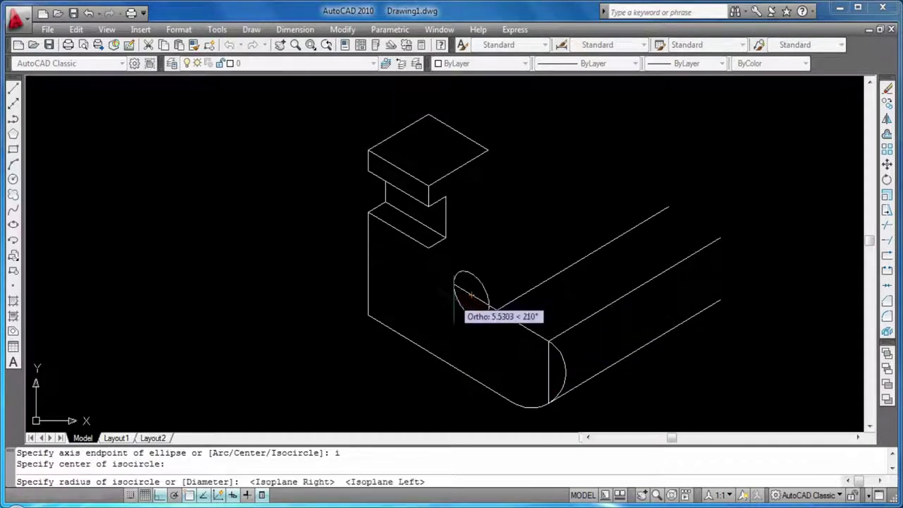
text(r)
key(Return)
text(12)
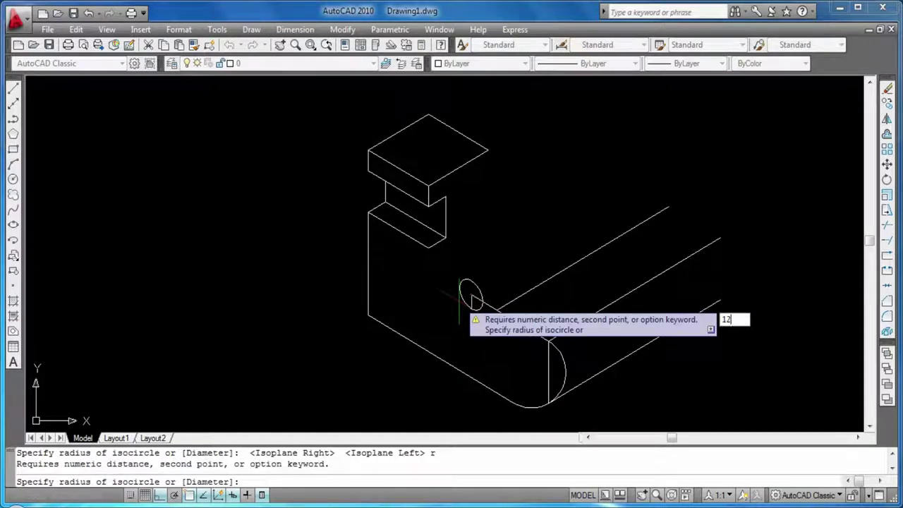
key(Return)
key(Return)
key(Escape)
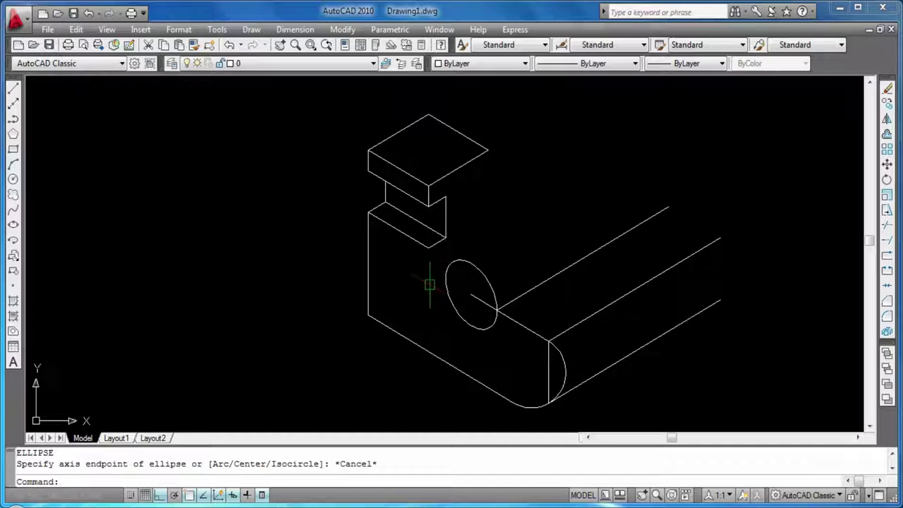
Erase the trial isocircle and abandon a line started at the corner endpoint.
click(475, 322)
key(Delete)
text(l)
key(Return)
click(498, 310)
key(Escape)
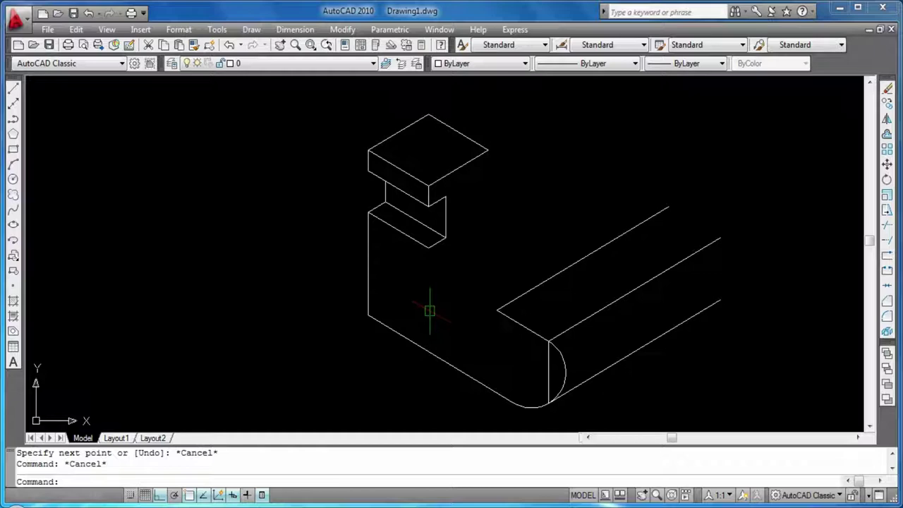
Draw the 36-unit inner edge down from the step corner and trim its lower excess.
key(Return)
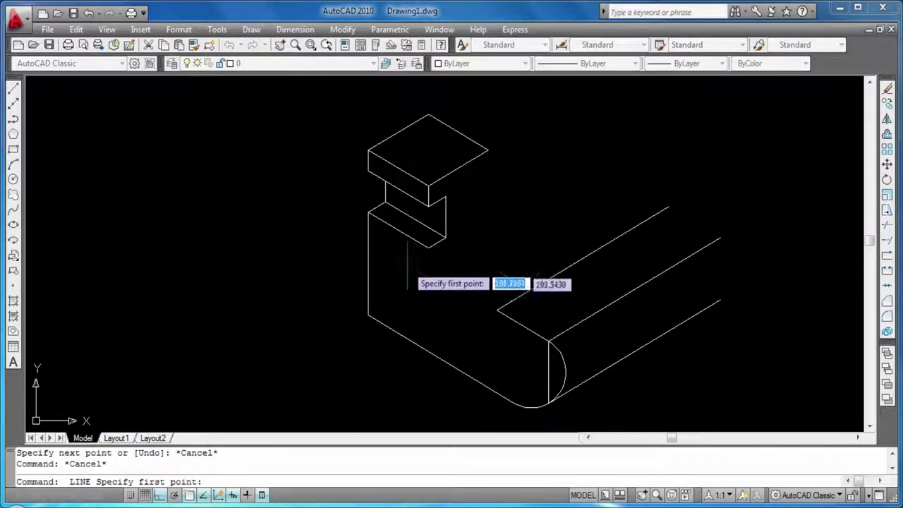
click(428, 247)
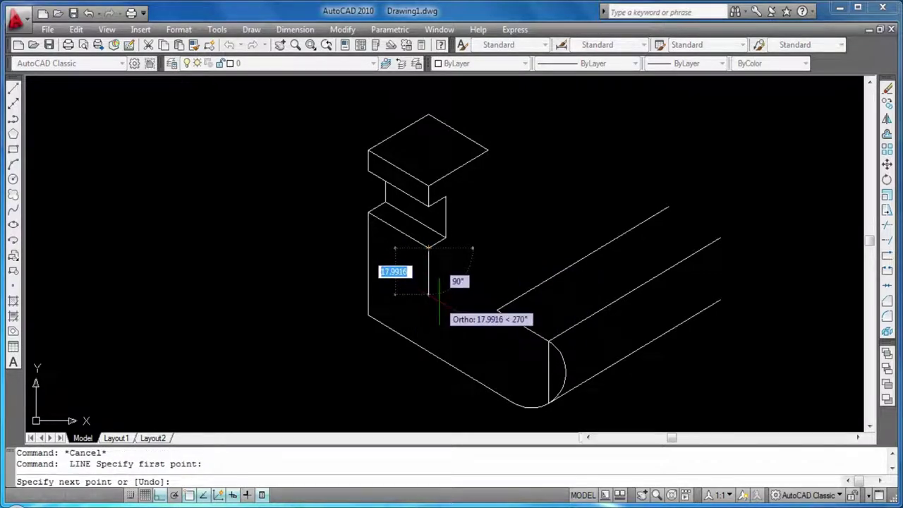
key(Return)
key(Return)
key(Return)
click(385, 243)
key(Return)
key(Return)
key(Escape)
text(tr)
key(Return)
key(Return)
click(428, 314)
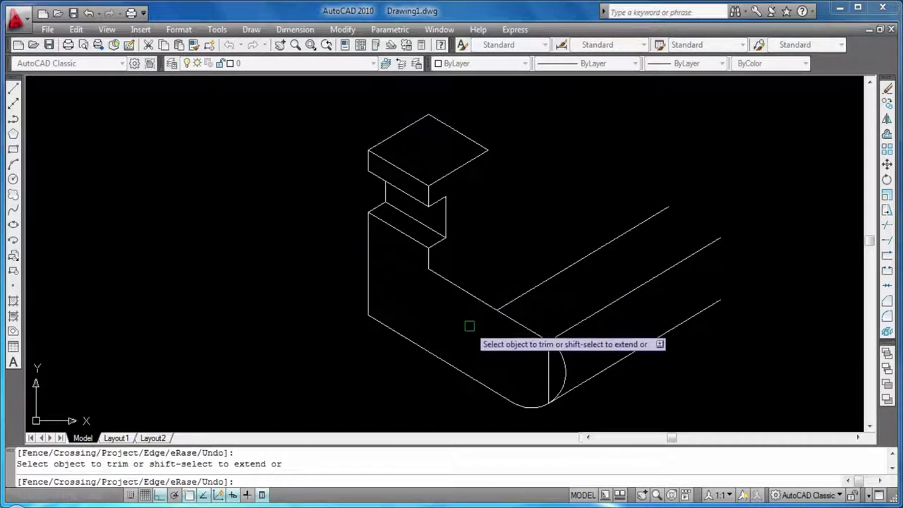
key(Escape)
Try a radius-12 isocircle at the inner corner, then erase it.
key(Escape)
text(l)
key(Return)
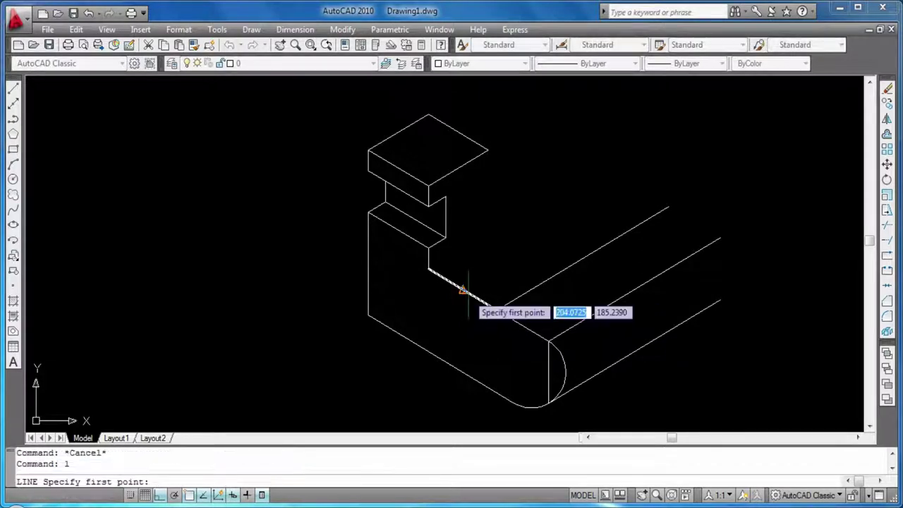
click(463, 295)
key(Escape)
key(Escape)
text(el)
key(Return)
text(i)
key(Return)
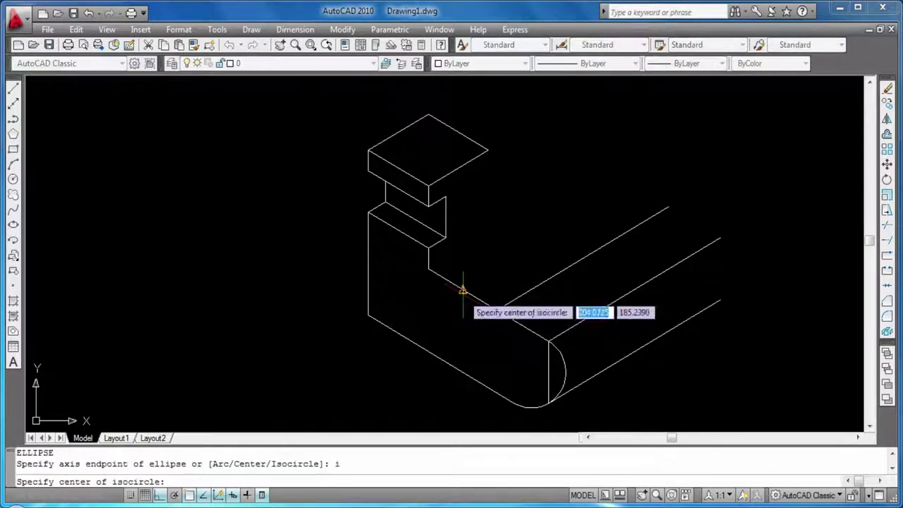
click(463, 289)
key(Return)
text(1)
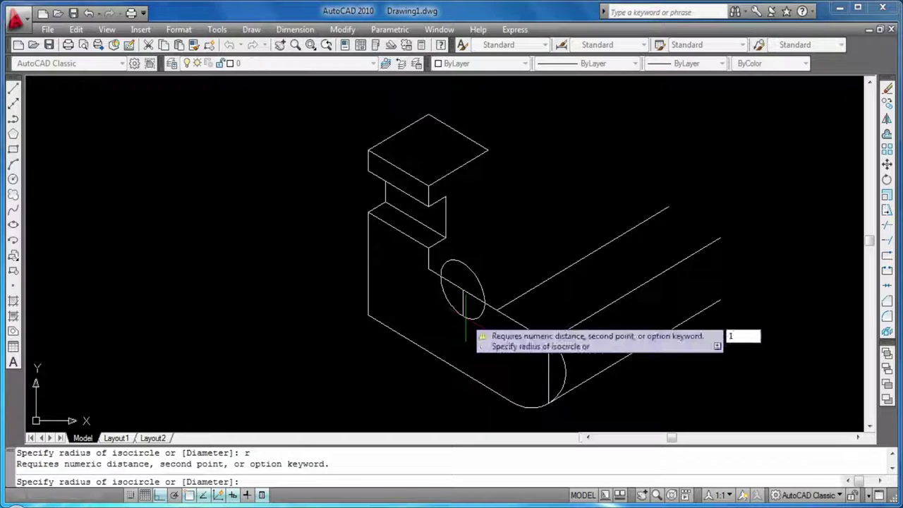
key(Return)
key(Return)
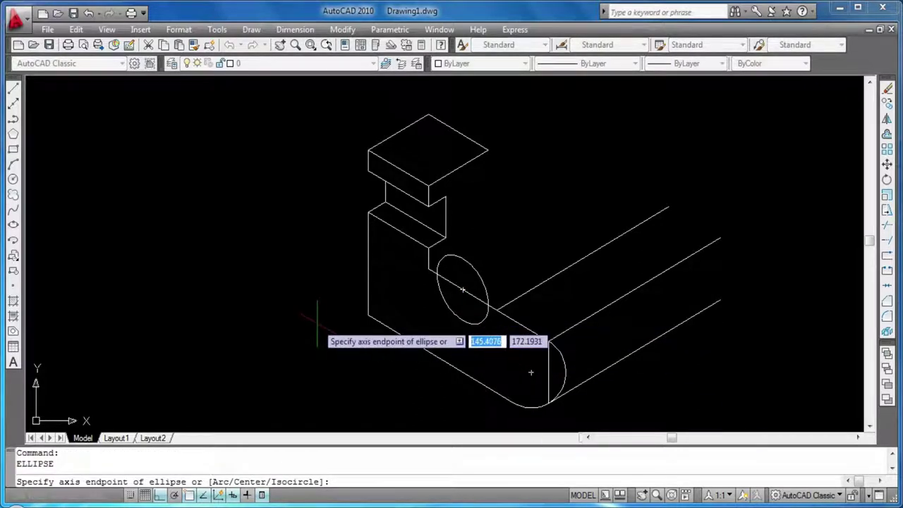
scroll(332, 313, down, 1)
scroll(250, 313, up, 1)
scroll(459, 362, up, 1)
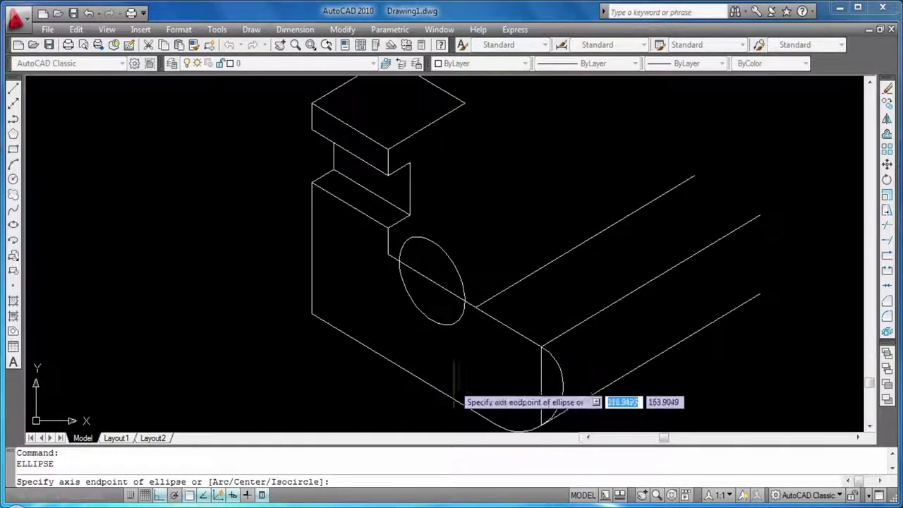
key(Escape)
click(441, 321)
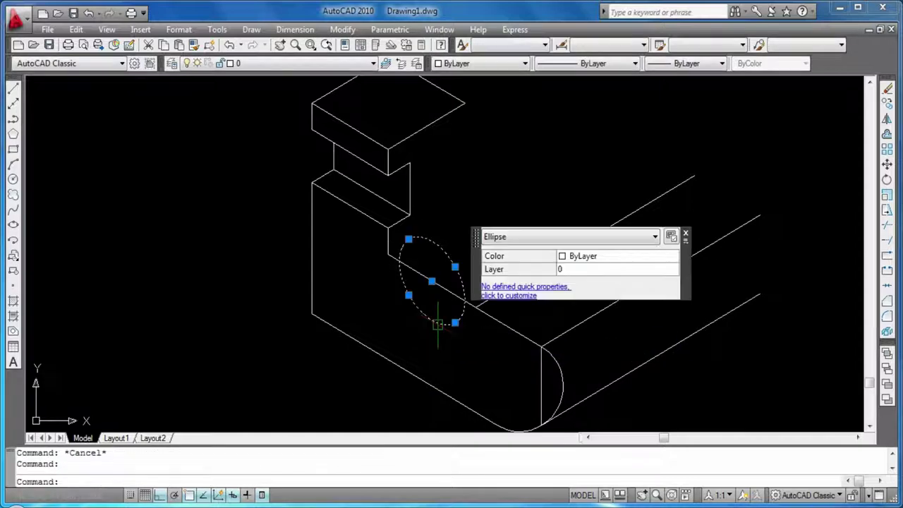
key(Delete)
Try a radius-20 isocircle at the inner corner, then erase it as well.
text(l)
key(Return)
text(i)
key(Return)
click(433, 281)
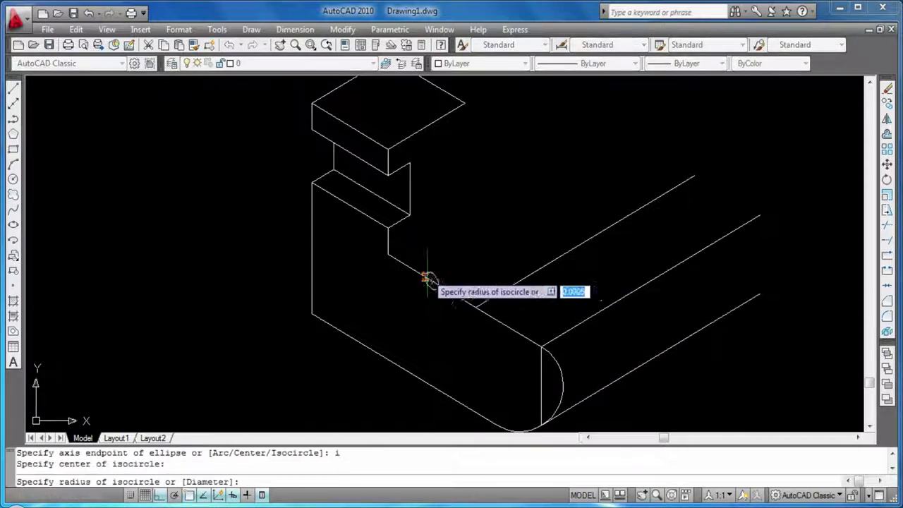
text(r)
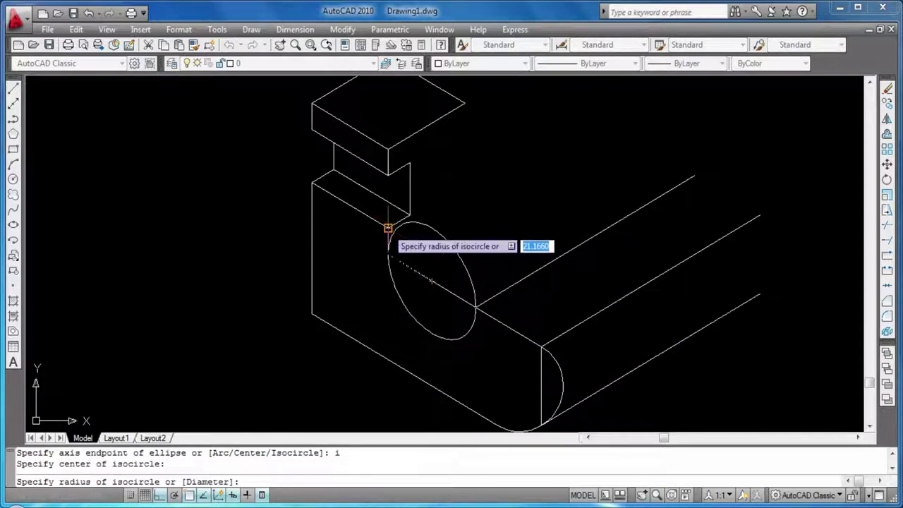
key(Return)
text(20)
key(Return)
key(Return)
key(Escape)
click(474, 265)
key(Delete)
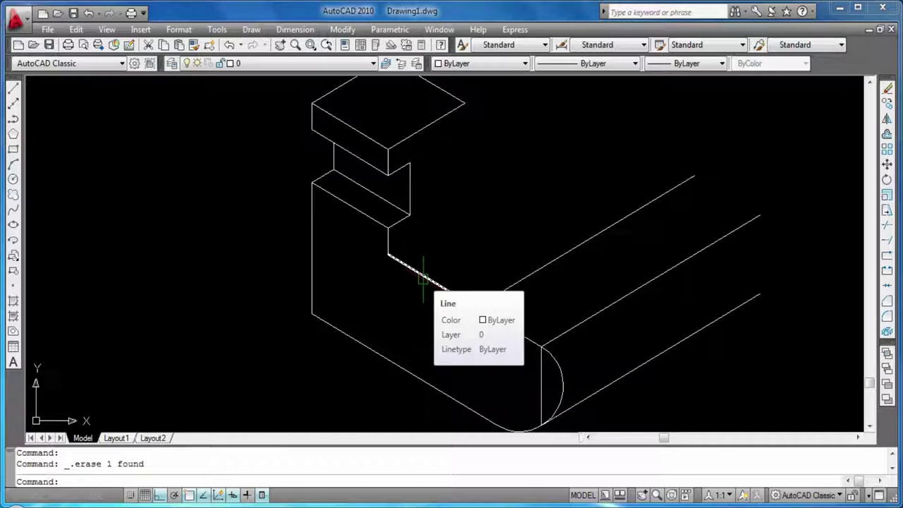
Erase the lower arm's old inner diagonal edge and long back edge.
click(423, 277)
key(Delete)
click(509, 326)
key(Delete)
key(Escape)
key(Escape)
Test 40- and 32-unit edges from the rounded end's corner, erasing each.
text(l)
key(Return)
click(542, 346)
text(40)
key(Return)
key(Return)
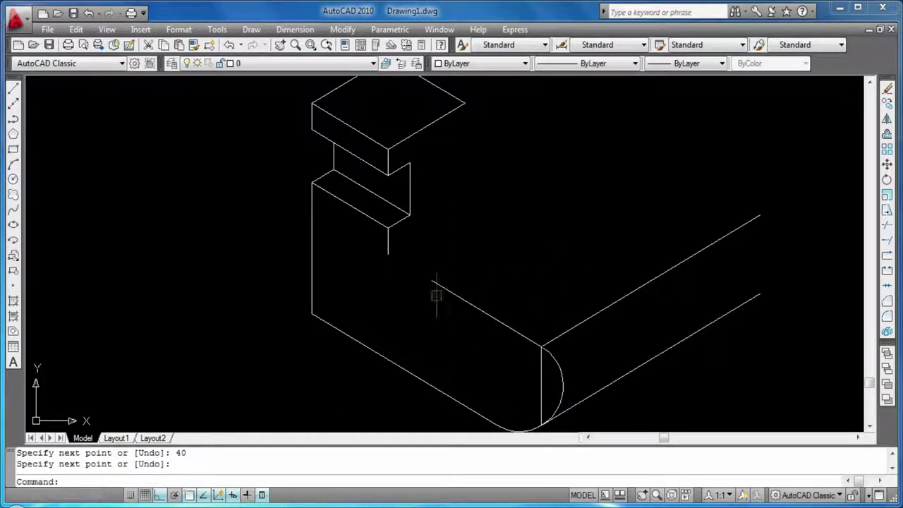
click(497, 314)
key(Delete)
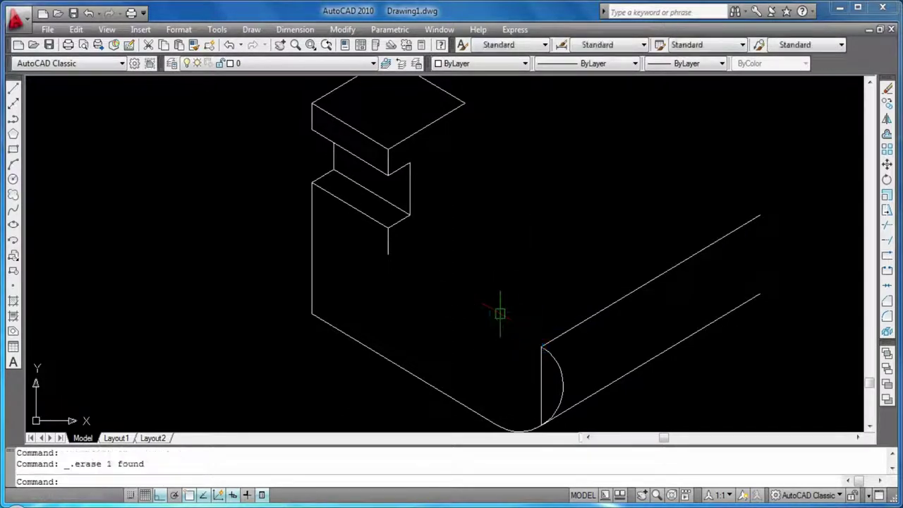
text(l)
key(Return)
click(541, 346)
text(32)
key(Return)
key(Return)
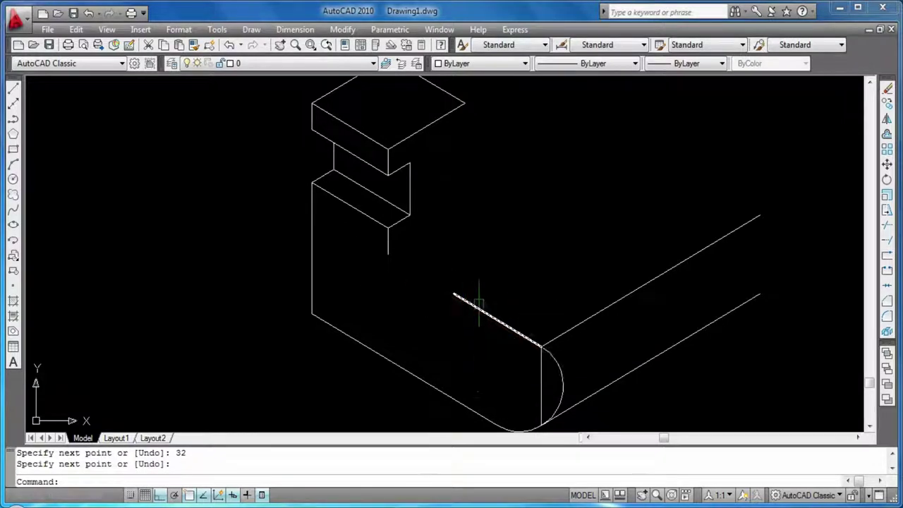
click(478, 308)
key(Delete)
Draw the 24-unit inner edge from the rounded end's corner.
text(l)
key(Return)
click(542, 346)
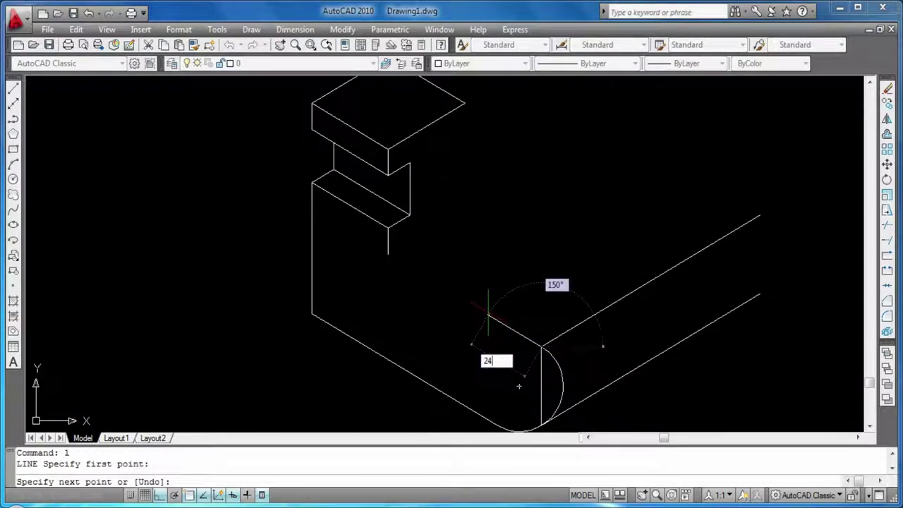
text(24)
key(Return)
key(Return)
Draw the 80-unit back edge from its end on the top isoplane.
middle_drag(572, 379, 438, 434)
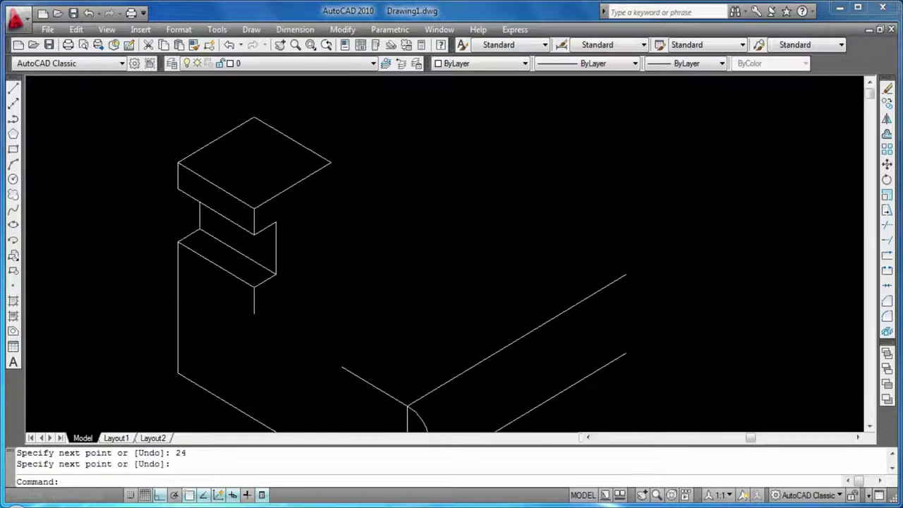
text(l)
key(Return)
click(342, 365)
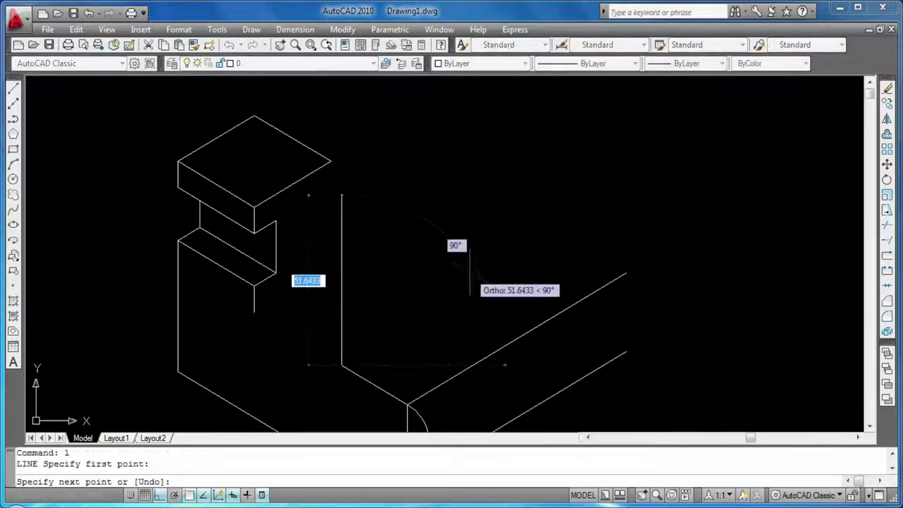
key(F5)
key(Return)
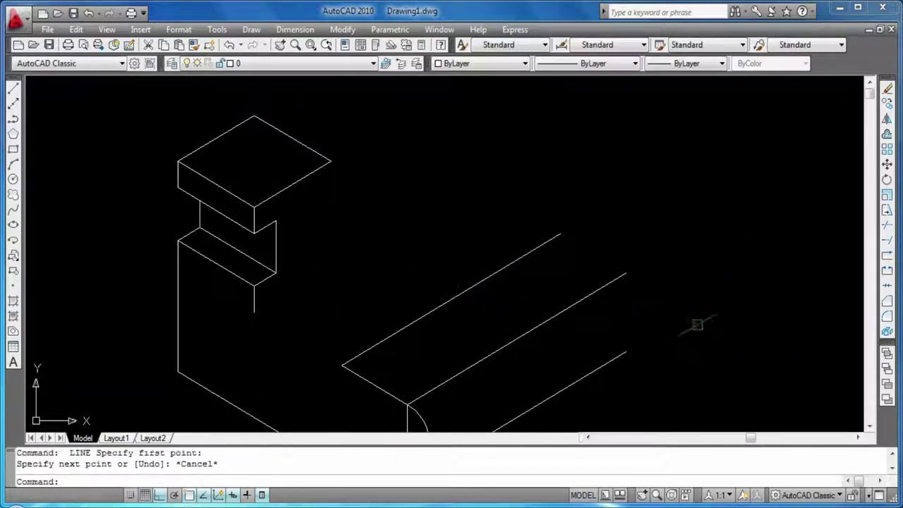
Draw a 21-unit vertical edge from the back edge's far end on the right isoplane.
key(Escape)
scroll(706, 283, down, 2)
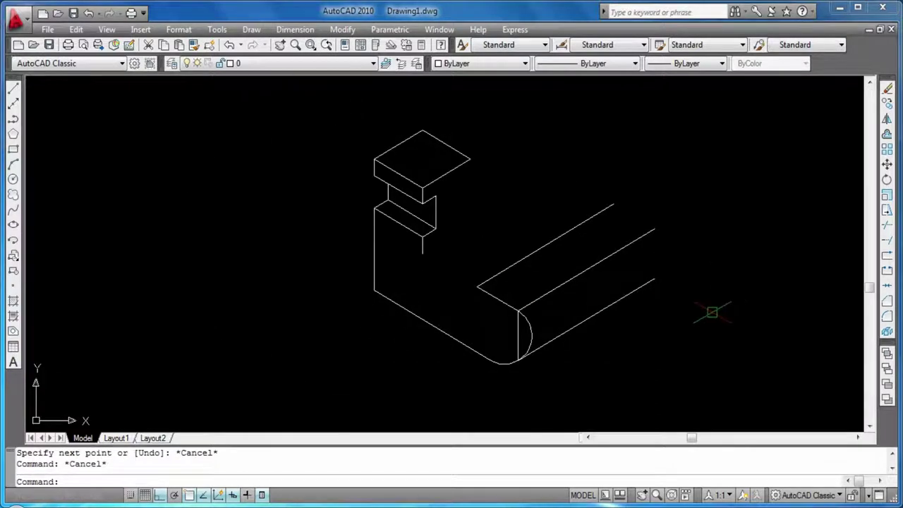
text(l)
key(Return)
click(655, 279)
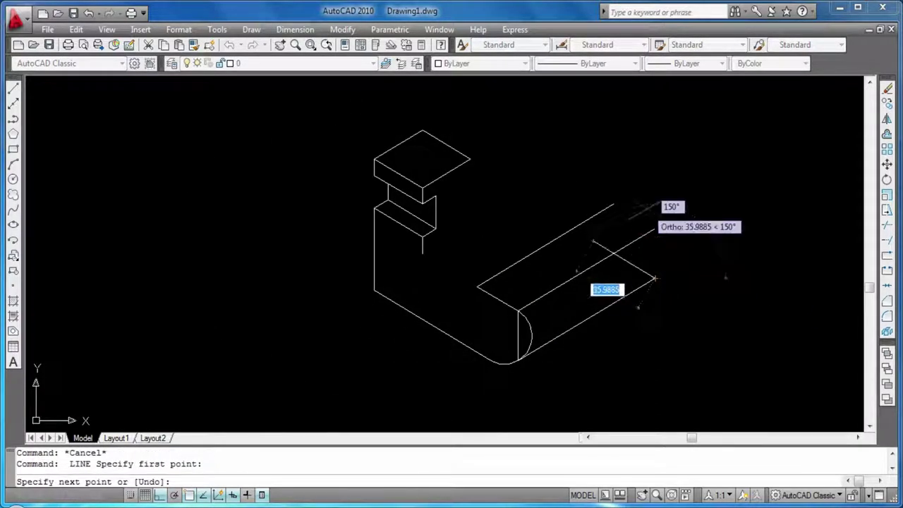
key(F5)
text(21)
key(Return)
key(Return)
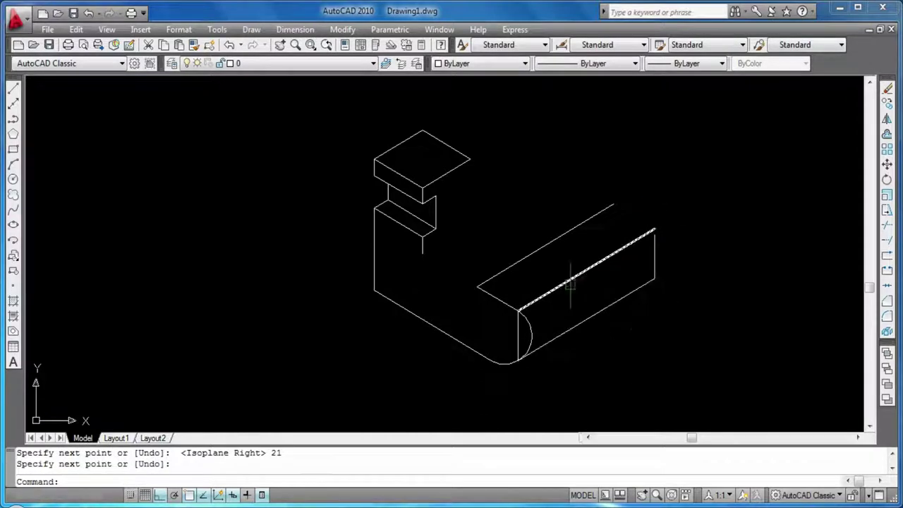
Replace the bottom front edge with an 80-unit edge from the arc's bottom.
click(588, 314)
key(Delete)
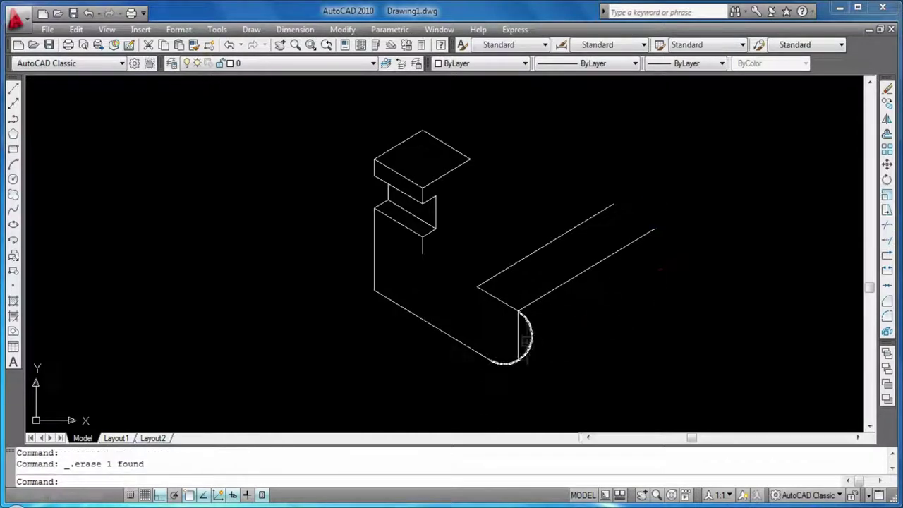
scroll(564, 372, up, 3)
text(l)
key(Return)
click(497, 329)
text(80)
key(Return)
Add trial 24- and 28-unit vertical lines at the base's right end, deleting the short one.
key(Return)
scroll(691, 373, down, 2)
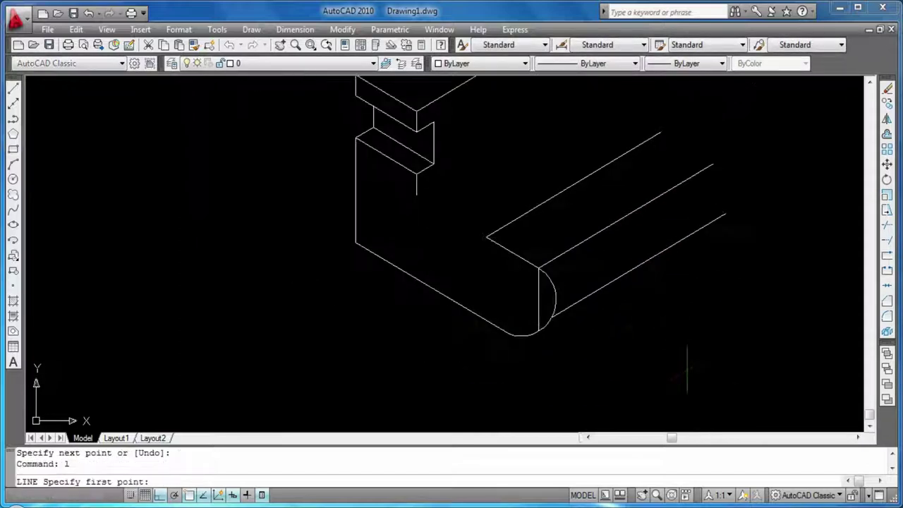
text(l)
key(Return)
click(726, 214)
text(24)
key(Return)
key(Return)
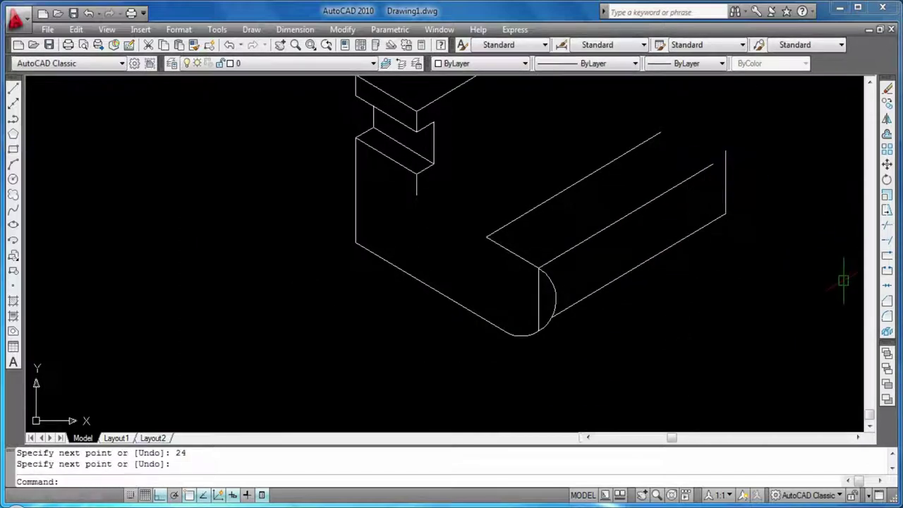
key(Escape)
key(Escape)
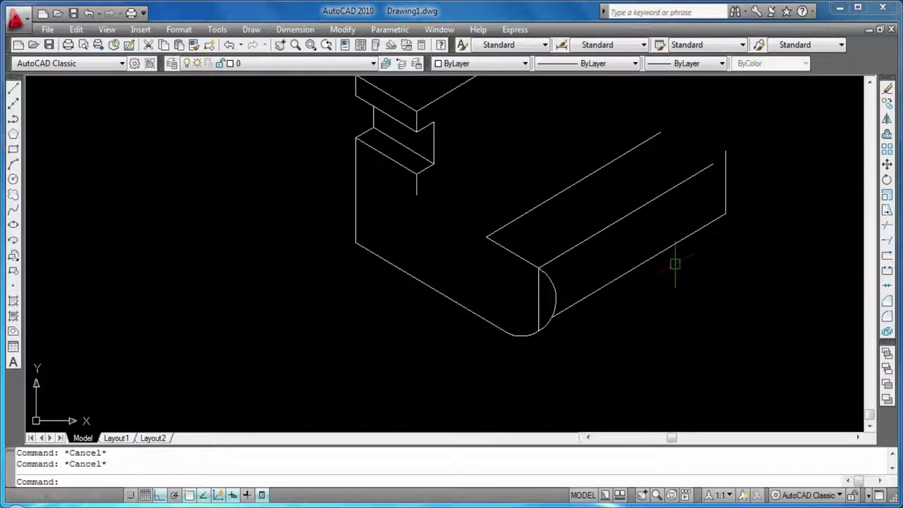
text(l)
key(Return)
click(660, 132)
key(Return)
key(Return)
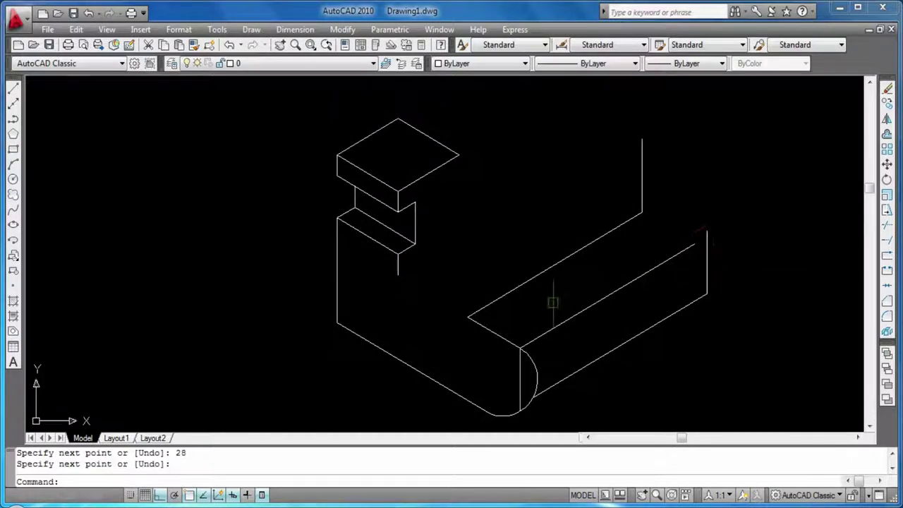
click(708, 272)
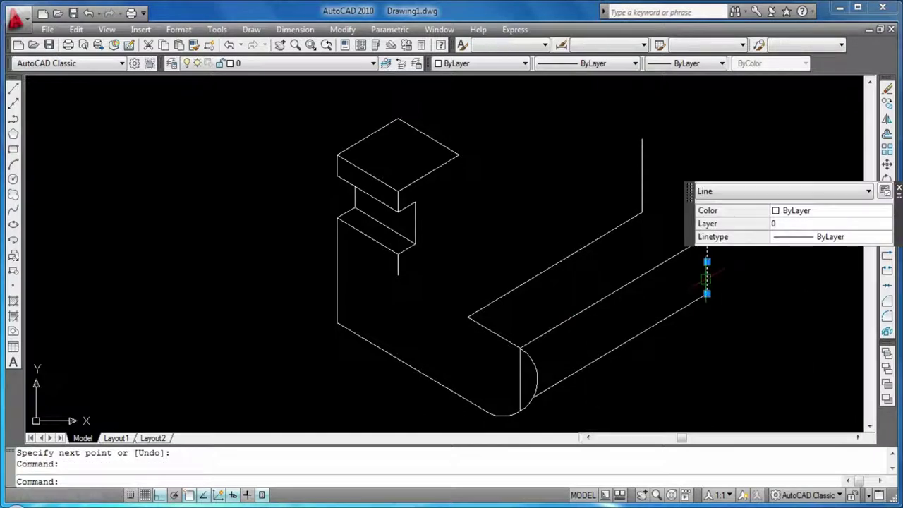
key(Delete)
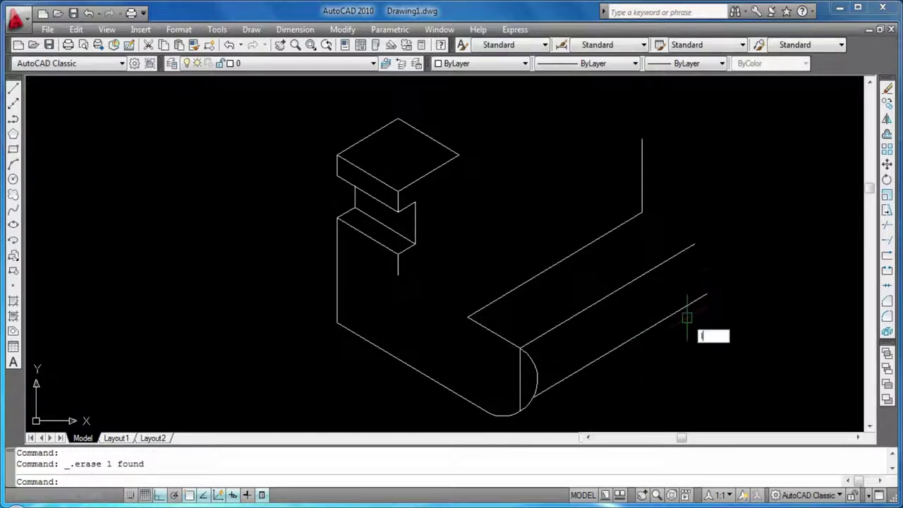
Draw a 24-unit vertical line at the edge endpoint; a trim attempt is cancelled.
text(l)
key(Return)
click(695, 244)
text(24)
key(Return)
key(Return)
scroll(719, 362, up, 3)
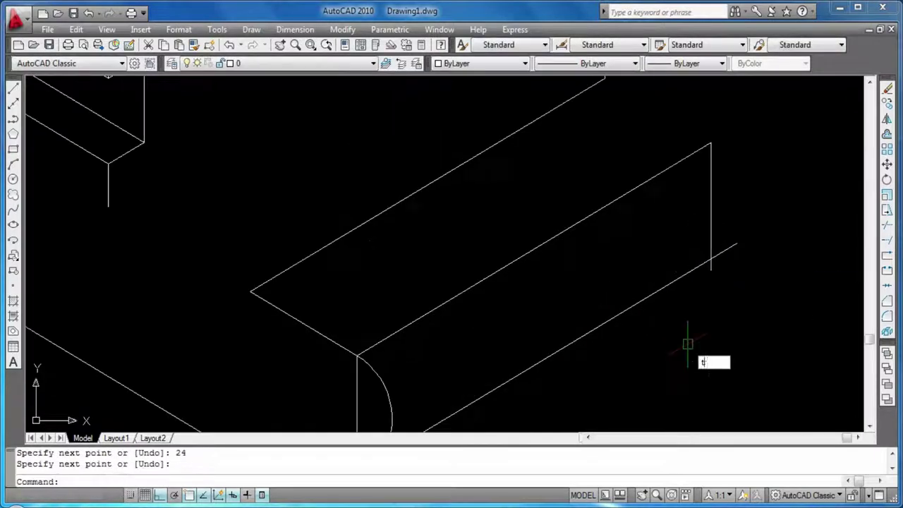
text(tr)
key(Return)
key(Return)
scroll(711, 273, down, 3)
key(Escape)
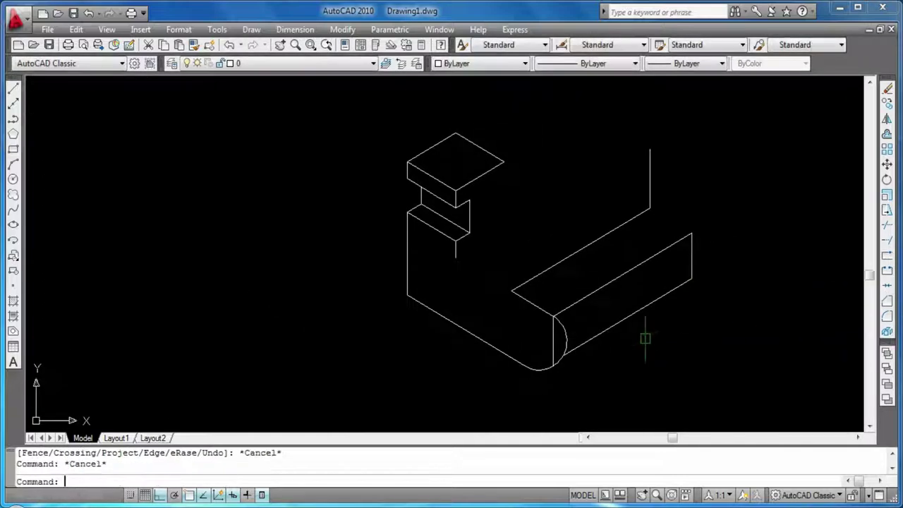
Draw 32-unit vertical lines and delete the old vertical line.
text(l)
key(Return)
click(692, 233)
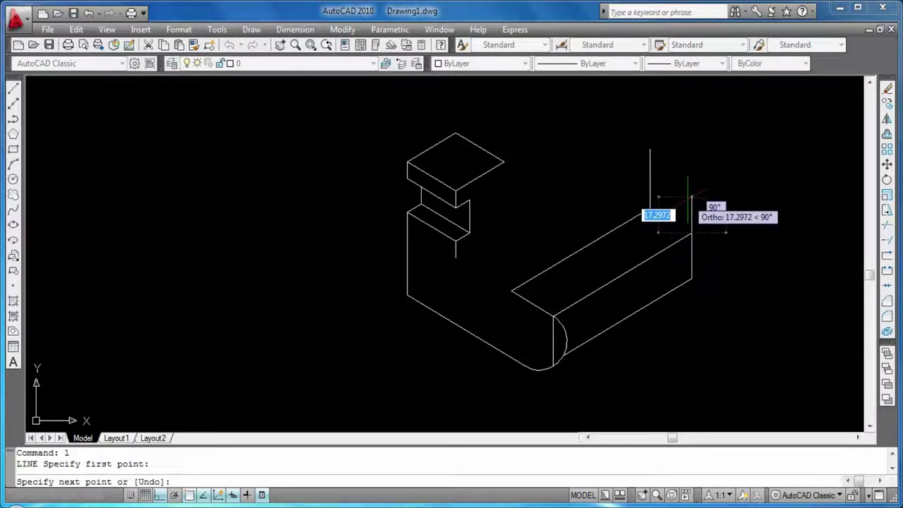
key(Return)
click(650, 180)
key(Delete)
key(Return)
key(Escape)
text(l)
click(650, 208)
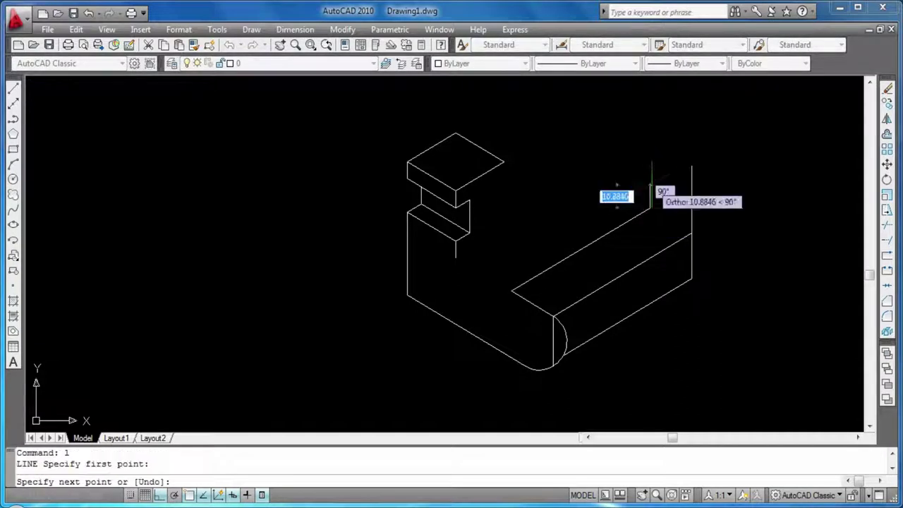
text(32)
key(Return)
key(Return)
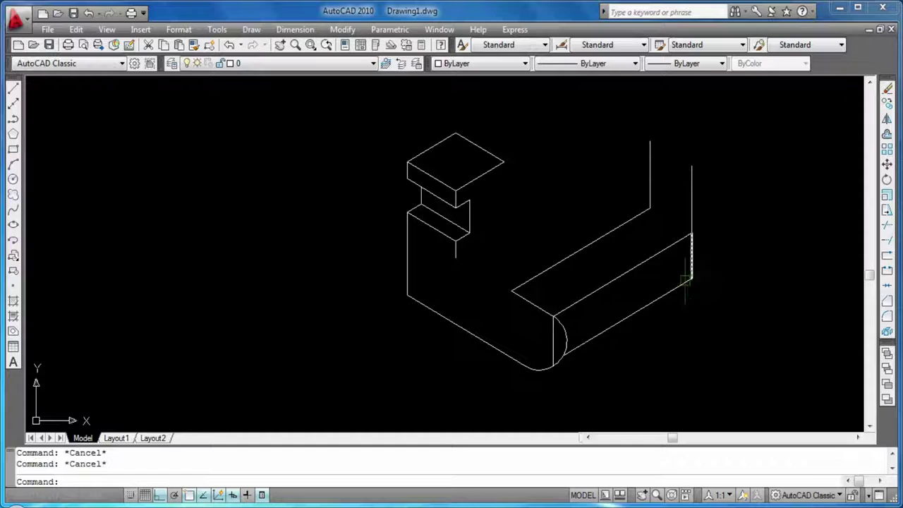
Redraw the right upright's 24-unit and 32-unit vertical edges.
text(l)
key(Return)
click(691, 279)
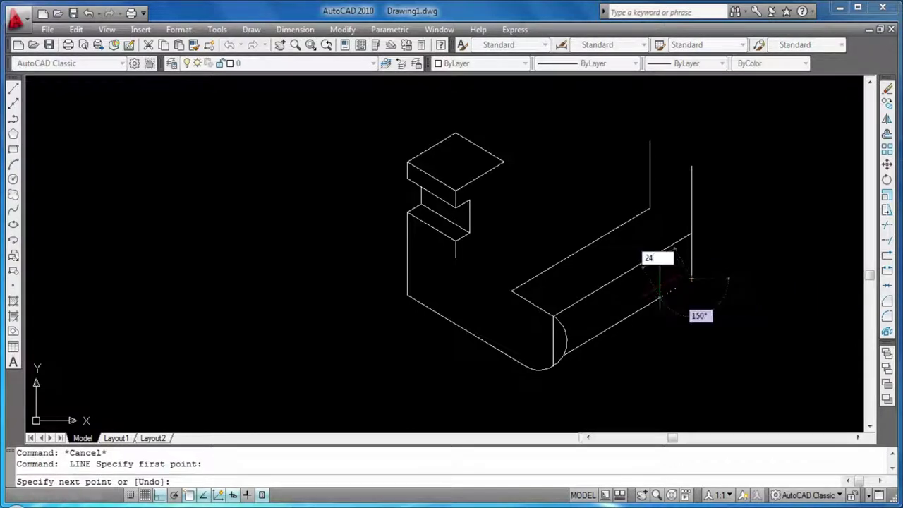
key(Return)
key(Return)
key(Return)
click(656, 299)
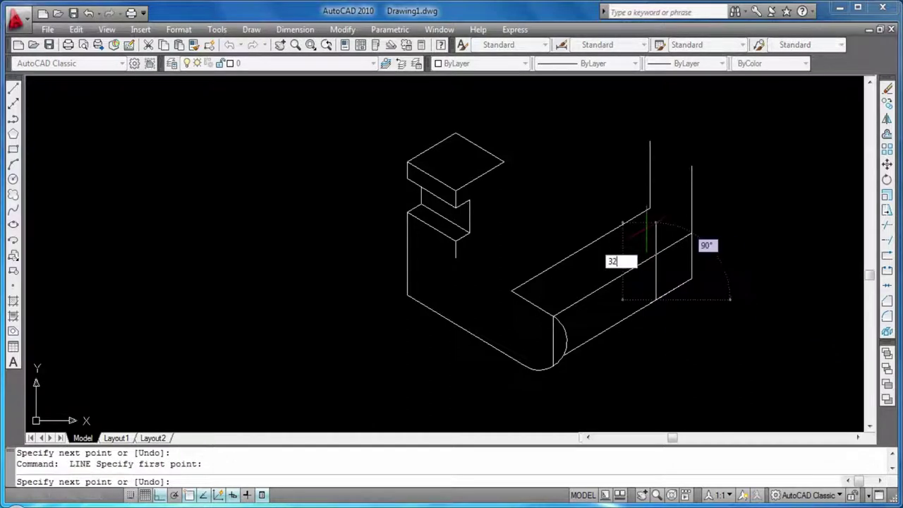
key(Return)
key(Return)
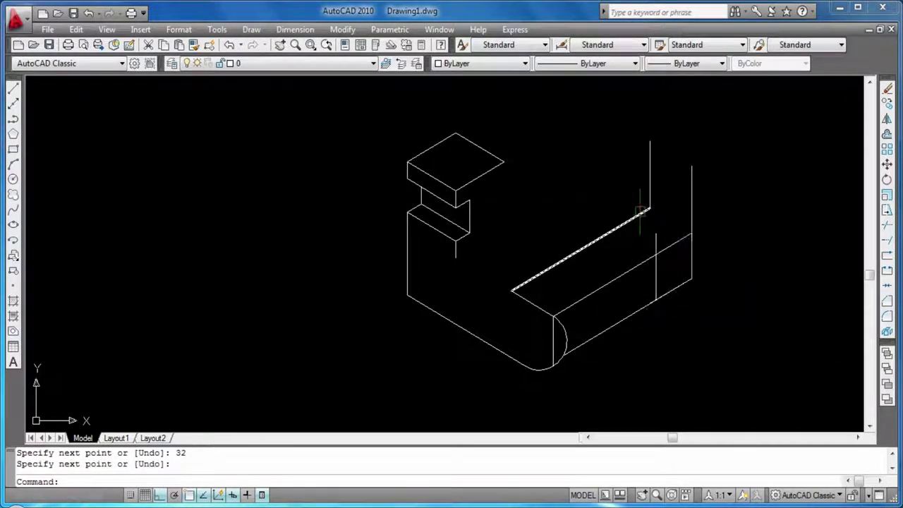
key(Return)
click(648, 209)
key(Return)
text(32)
key(Return)
key(Return)
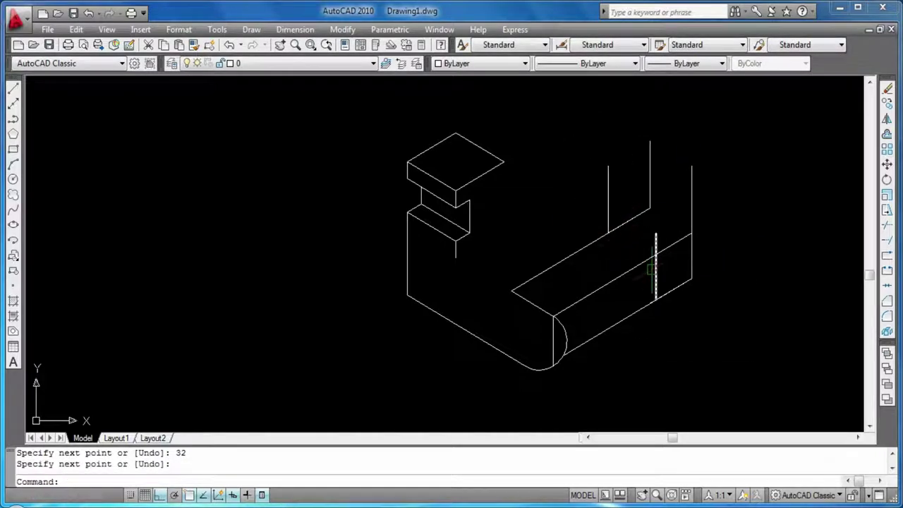
Connect the vertical line's top to the lower edge with a sloping rib edge.
key(Return)
click(609, 167)
click(655, 232)
key(Return)
key(Return)
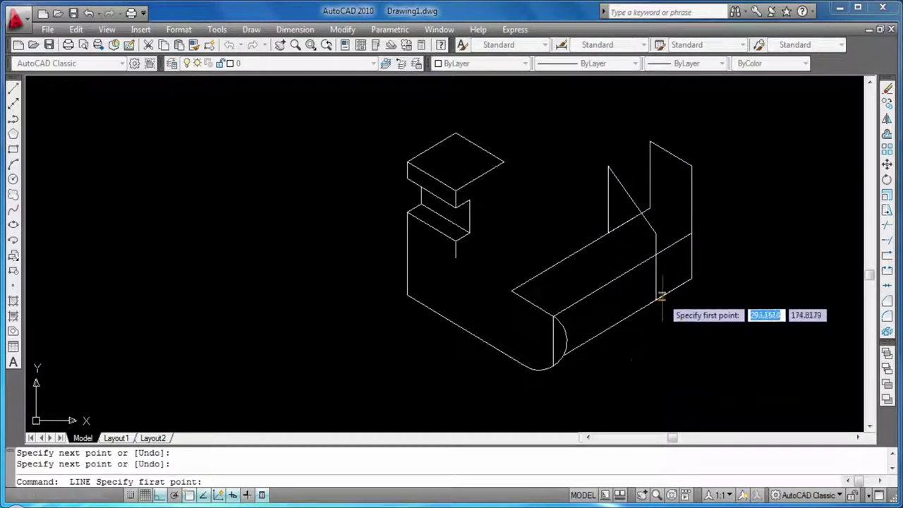
Erase the extra vertical line and the diagonal line from the right upright.
key(Escape)
click(657, 283)
key(Delete)
click(642, 214)
key(Delete)
key(Return)
key(Escape)
Redraw the 24-unit and 32-unit vertical lines and the diagonal to the back edge.
text(l)
key(Return)
click(658, 253)
text(24)
key(Return)
key(Return)
key(Return)
click(609, 233)
text(32)
key(Return)
key(Return)
key(Return)
click(608, 167)
click(650, 190)
Fillet the upright's top corners with radius 16.
key(Return)
key(Return)
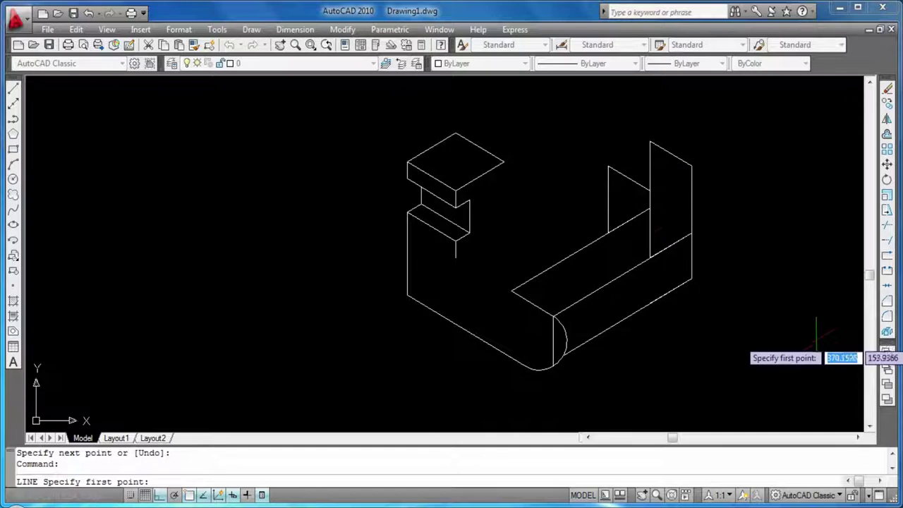
key(Escape)
key(Escape)
text(f)
key(Return)
text(r)
key(Return)
text(6)
key(Return)
click(630, 179)
click(650, 222)
Draw a line from the top corner down to the vertical edge.
key(Return)
click(674, 156)
click(691, 185)
key(Escape)
key(Escape)
text(l)
key(Return)
click(650, 143)
click(607, 169)
Erase the unwanted leftover vertical line at the upright.
key(Return)
key(Return)
key(Escape)
key(Escape)
text(tr)
Begin a new line from a point on the base's upper edge.
key(Return)
key(Return)
click(649, 187)
key(Escape)
click(649, 175)
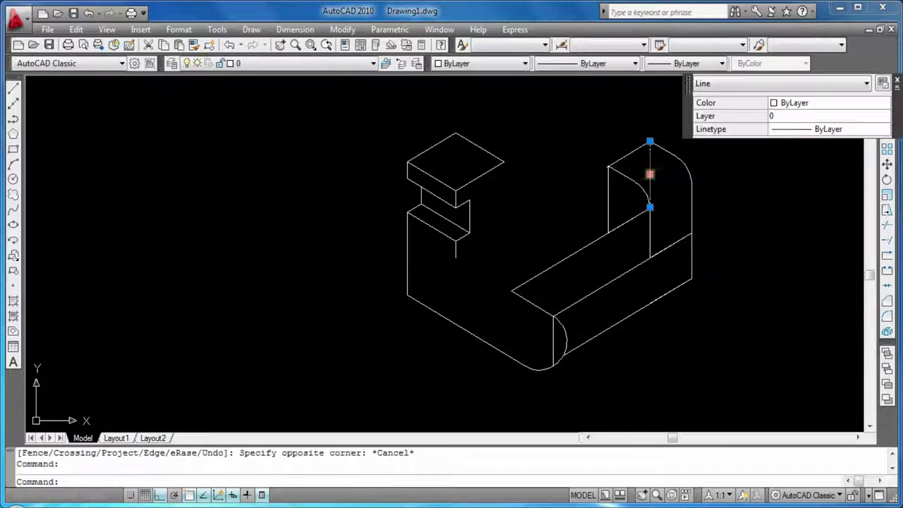
key(Delete)
click(670, 244)
click(671, 291)
key(Escape)
key(space)
key(Escape)
key(Escape)
text(l)
key(Return)
click(626, 252)
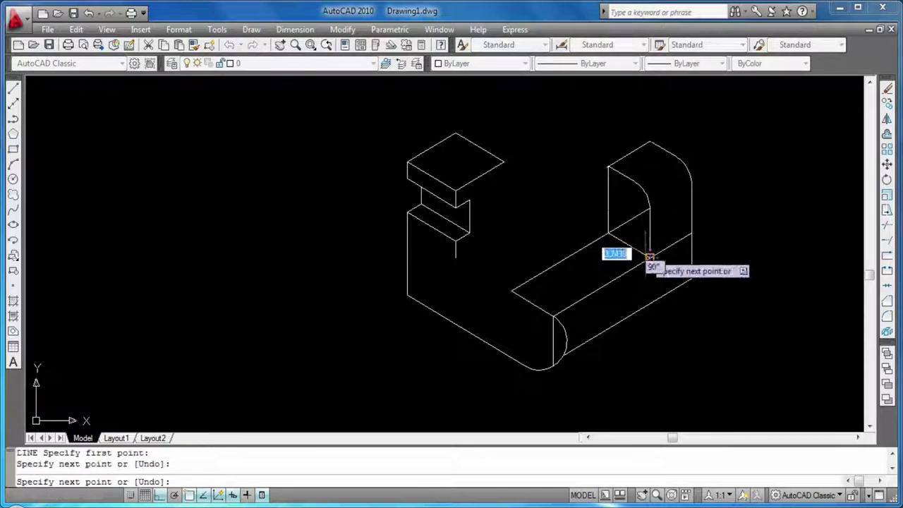
key(Return)
key(Return)
Erase the vertical line at the front arc.
text(t)
click(627, 236)
key(Escape)
key(Escape)
text(t)
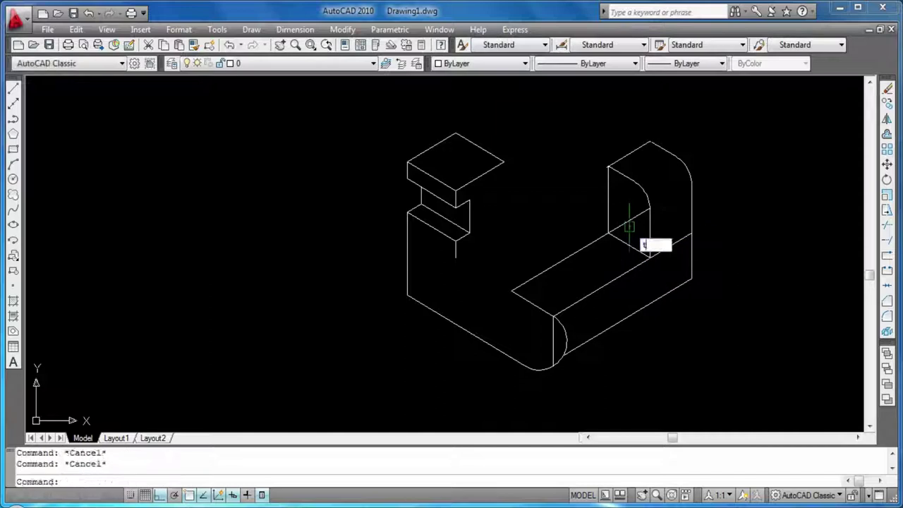
text(r)
key(Return)
key(Return)
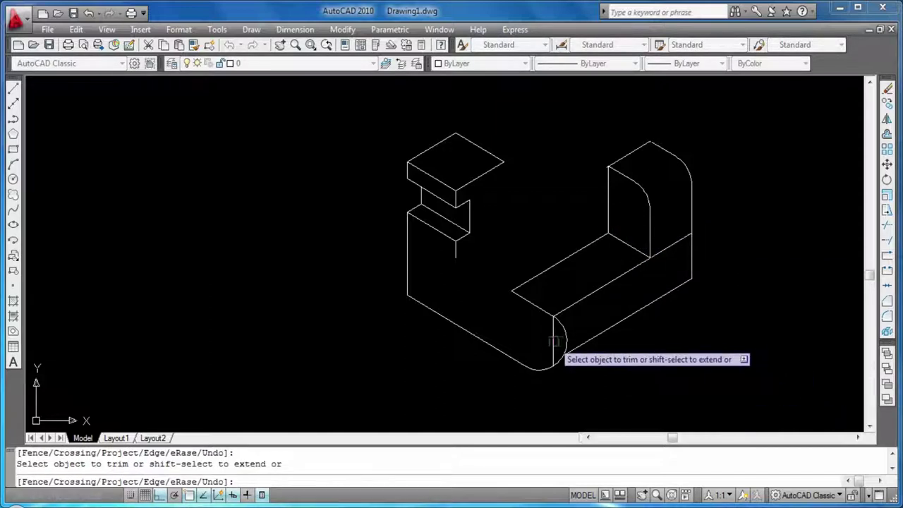
key(Escape)
click(555, 342)
key(Delete)
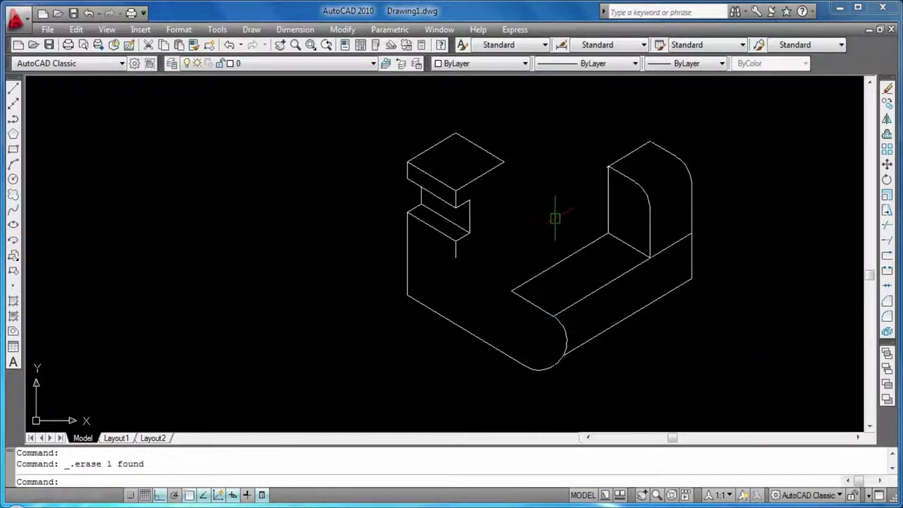
key(Return)
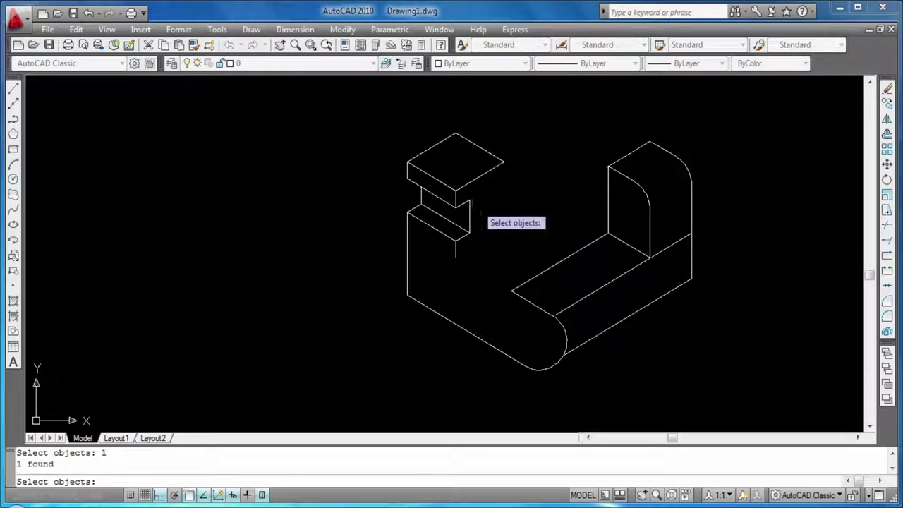
key(Escape)
key(Escape)
Draw a 40-unit line from the top block's corner and start another line from its end.
text(l)
key(Return)
click(456, 189)
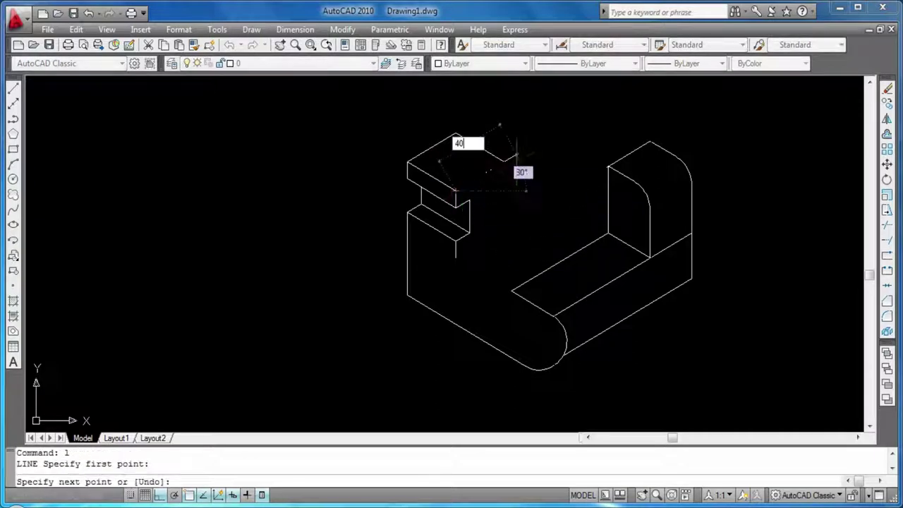
key(Return)
key(Return)
key(Return)
click(525, 148)
text(2)
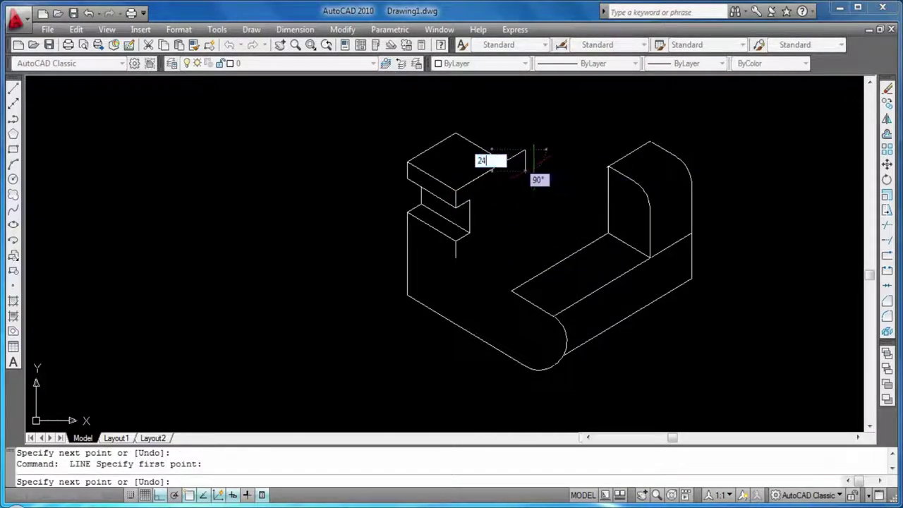
Erase the stray sloped line and try a vertical line extending downward.
key(Return)
key(Return)
click(487, 177)
key(Delete)
key(Escape)
key(Escape)
text(l)
key(Return)
click(524, 149)
click(524, 201)
key(Return)
key(Return)
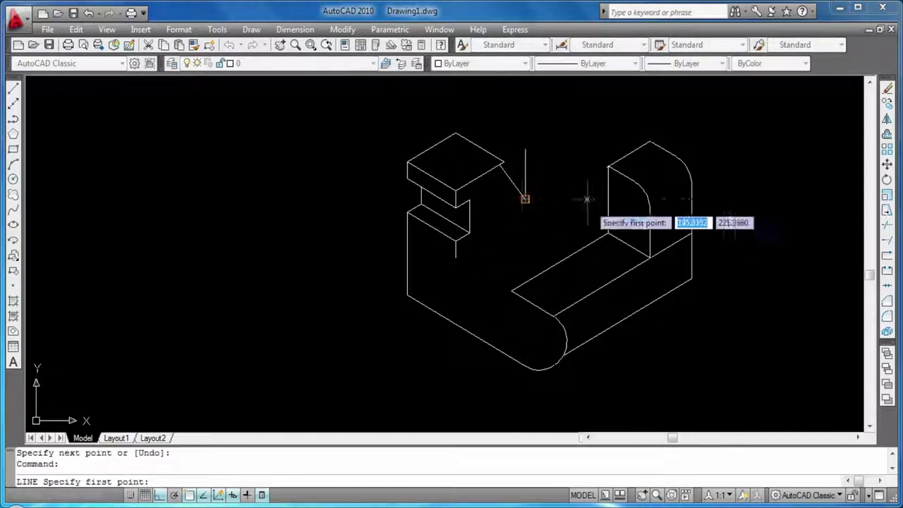
Replace the sloped line beside the top block with one running down from its front corner.
click(524, 198)
key(Escape)
click(505, 169)
key(Delete)
scroll(498, 163, up, 2)
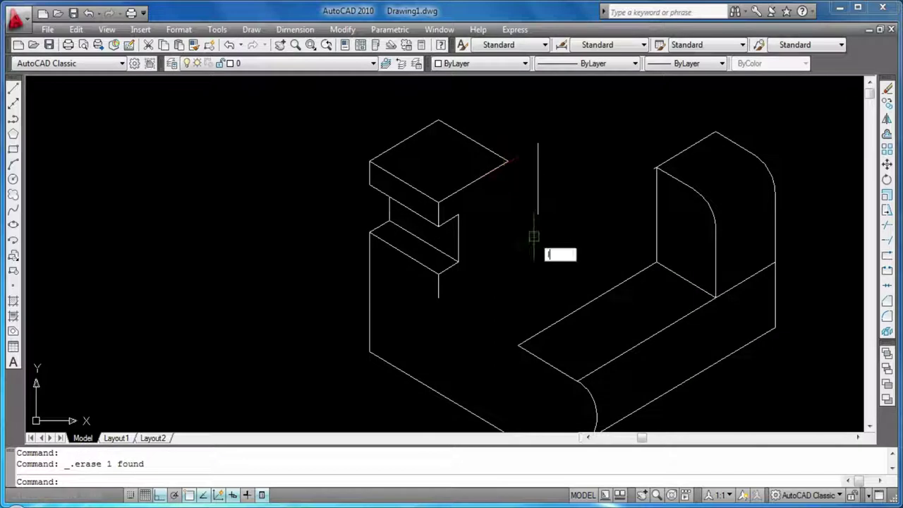
key(Return)
click(508, 162)
click(537, 212)
key(Return)
key(Return)
Erase the leftover vertical line beside the top block.
text(tt)
key(Escape)
text(tr)
key(Return)
key(Return)
key(Escape)
click(538, 177)
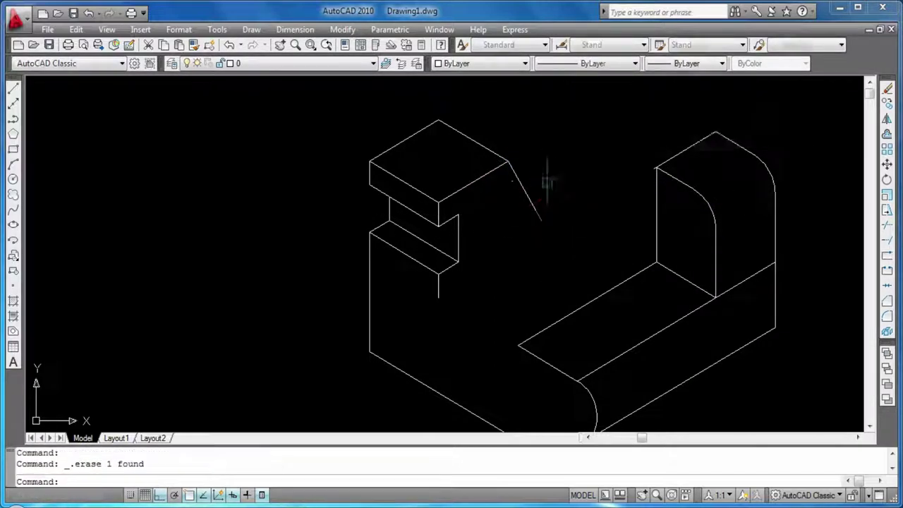
key(Delete)
scroll(551, 189, down, 2)
scroll(466, 257, up, 3)
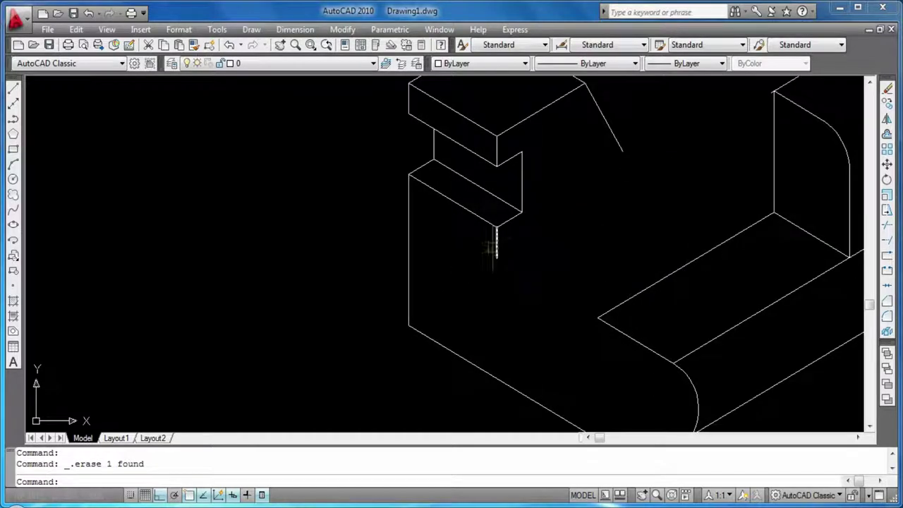
Draw the inner base edge line from the left upright's inner corner.
text(l)
key(Return)
click(598, 318)
click(496, 258)
key(Return)
key(Return)
key(Escape)
key(Escape)
Draw a trial radius-12 isocircle on the base edge, then delete it as too small.
text(el)
key(Return)
text(i)
key(Return)
click(547, 289)
key(F5)
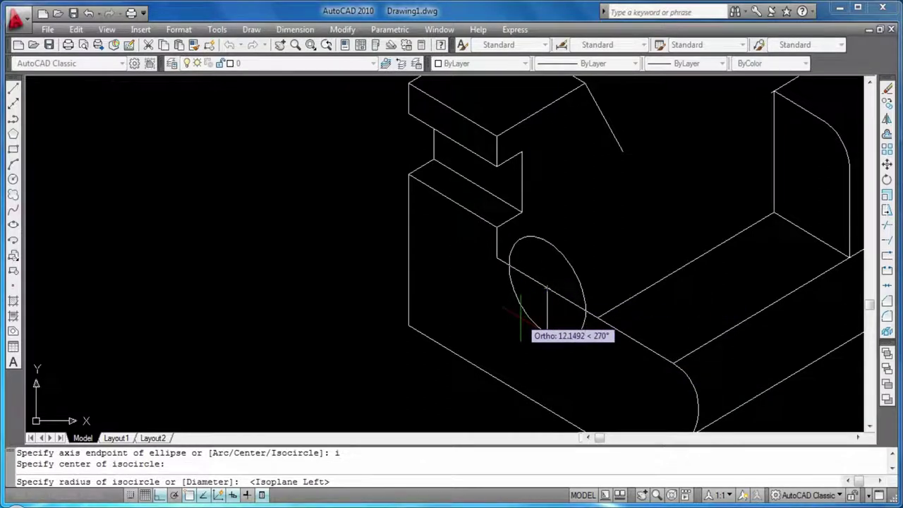
key(Return)
text(12)
key(Return)
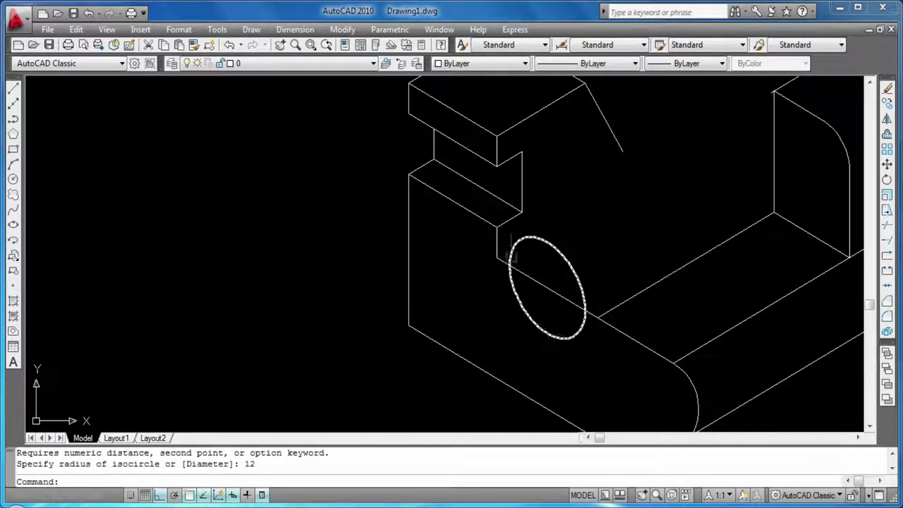
click(566, 336)
key(Delete)
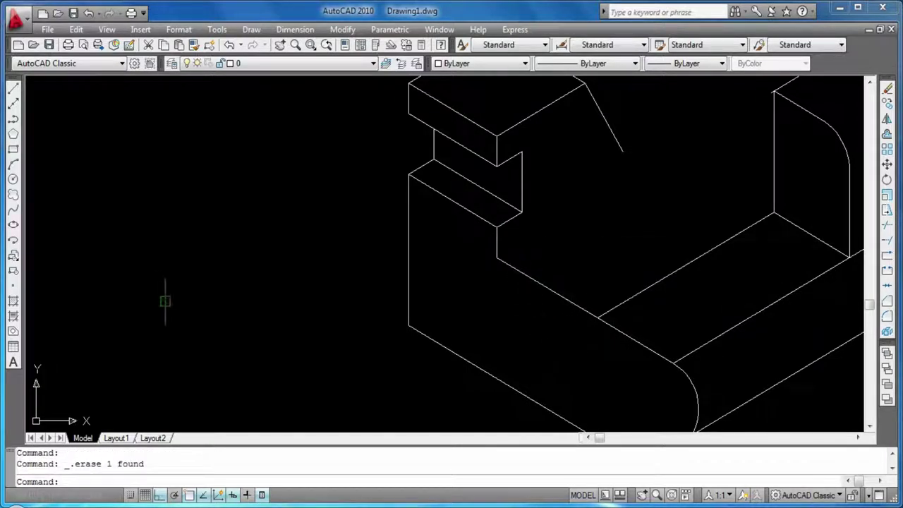
Start a linear dimension from the upright's inner corner, then cancel it.
click(295, 29)
click(311, 66)
click(497, 259)
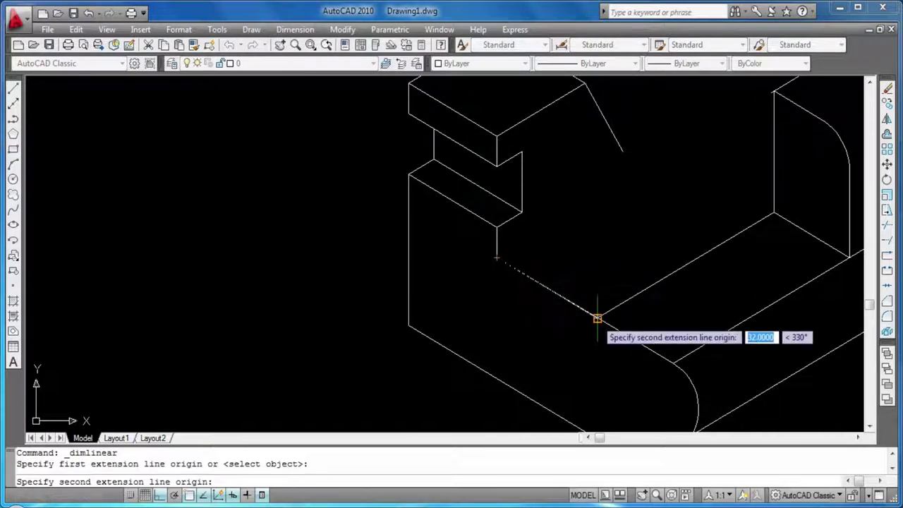
key(Escape)
Draw a larger isocircle centred on the base edge to outline the notch.
key(Return)
text(i)
key(Return)
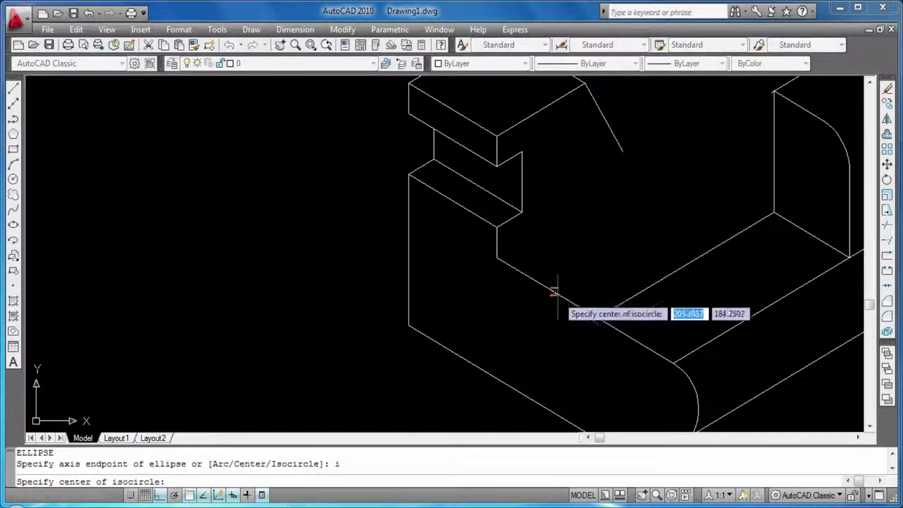
click(534, 285)
key(Return)
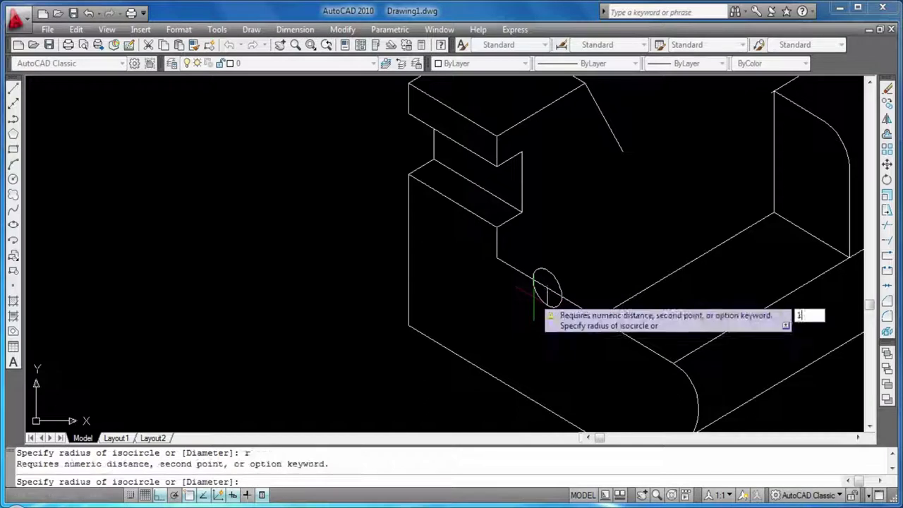
text(1)
key(Return)
key(Return)
key(Return)
scroll(589, 271, down, 4)
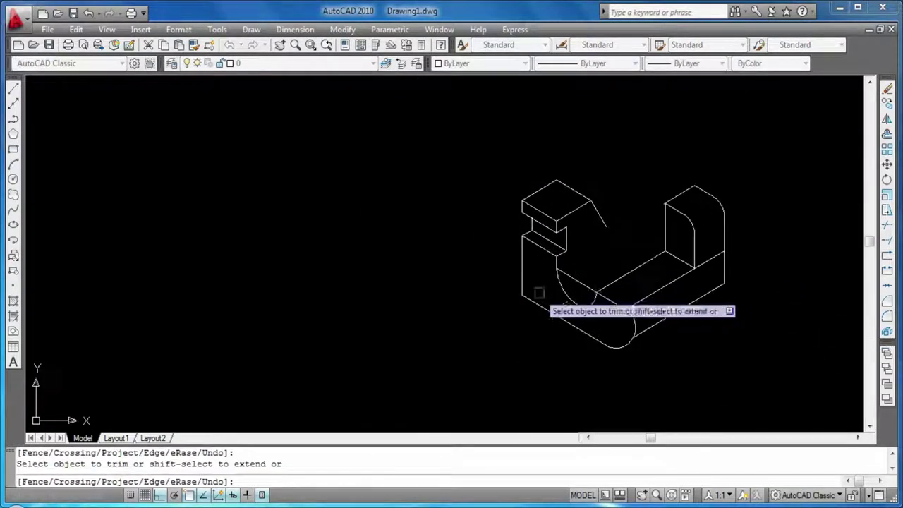
Delete the leftover edge inside the notch.
key(Escape)
click(644, 330)
key(Delete)
scroll(655, 337, up, 2)
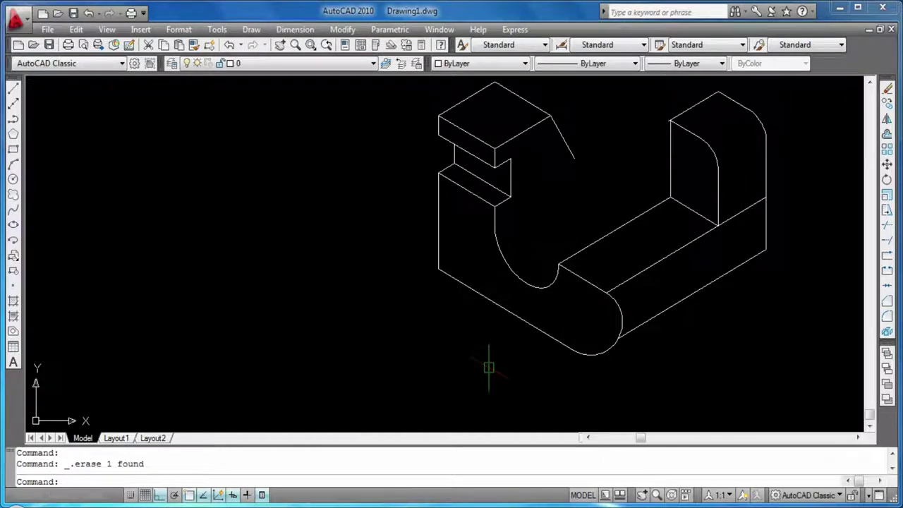
Attempt several window selections around the notch outline for copying.
text(co)
key(Return)
click(469, 276)
click(469, 276)
key(Escape)
key(Escape)
text(co)
key(Return)
click(554, 316)
key(Escape)
key(Escape)
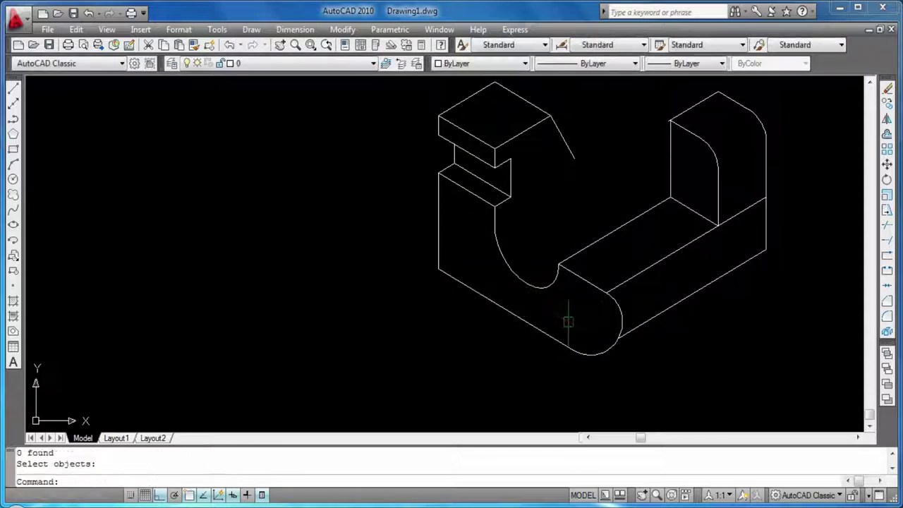
text(co)
key(Return)
click(560, 319)
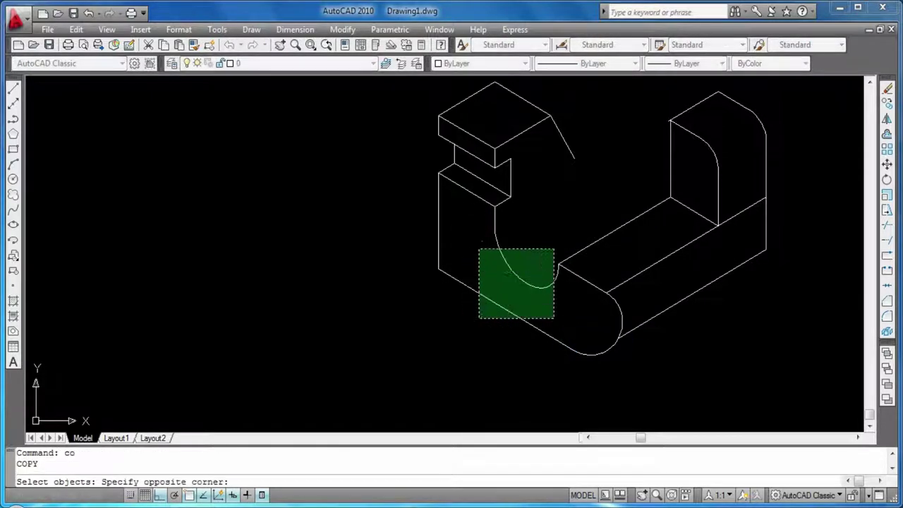
click(484, 171)
key(Escape)
key(Escape)
Copy the notch arc and its edges back along the top isometric plane.
text(co)
key(Return)
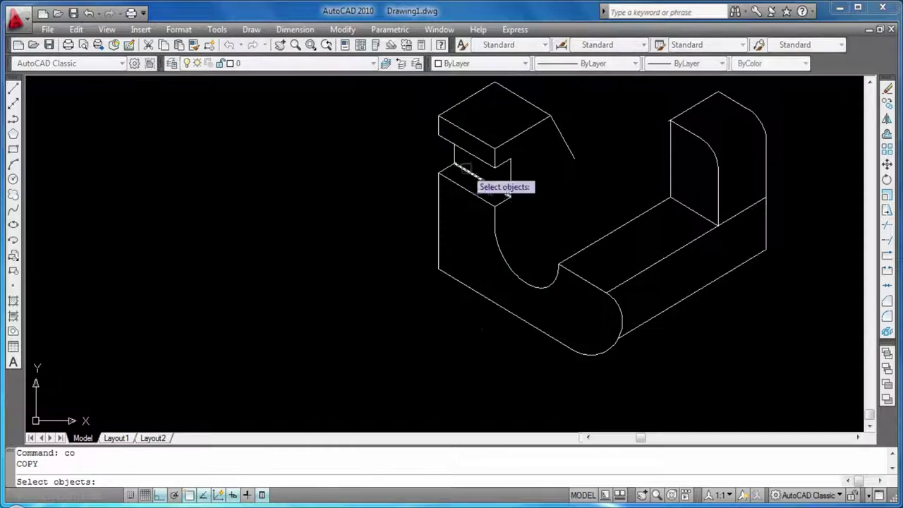
click(611, 308)
key(Return)
click(605, 316)
key(F5)
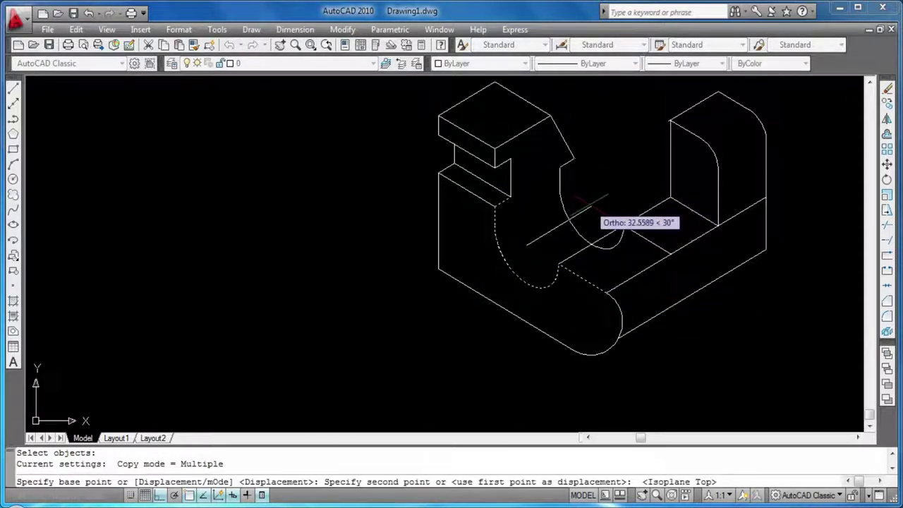
click(595, 210)
key(Return)
key(Return)
key(Escape)
key(Escape)
Trim the edges crossing the notch, using every edge as a cutting edge.
text(tr)
key(Return)
key(Return)
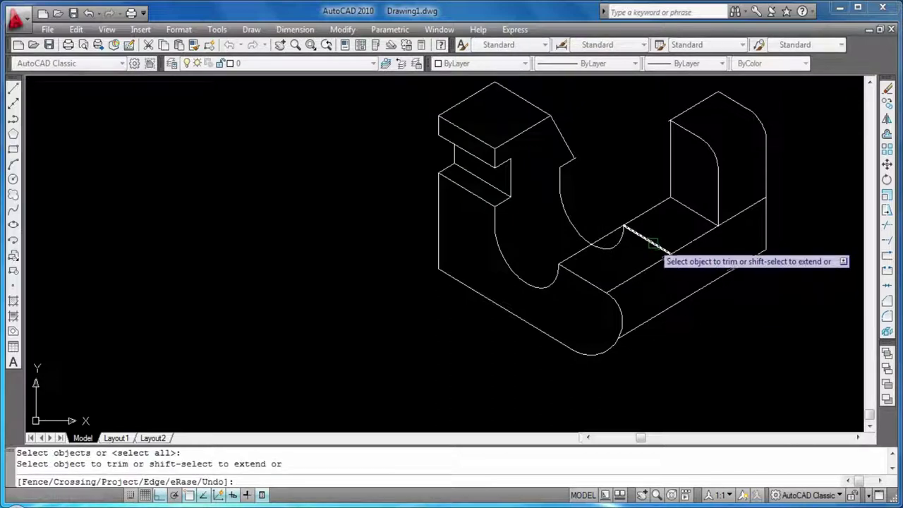
scroll(635, 240, up, 2)
click(671, 285)
key(Escape)
scroll(586, 169, up, 2)
key(Return)
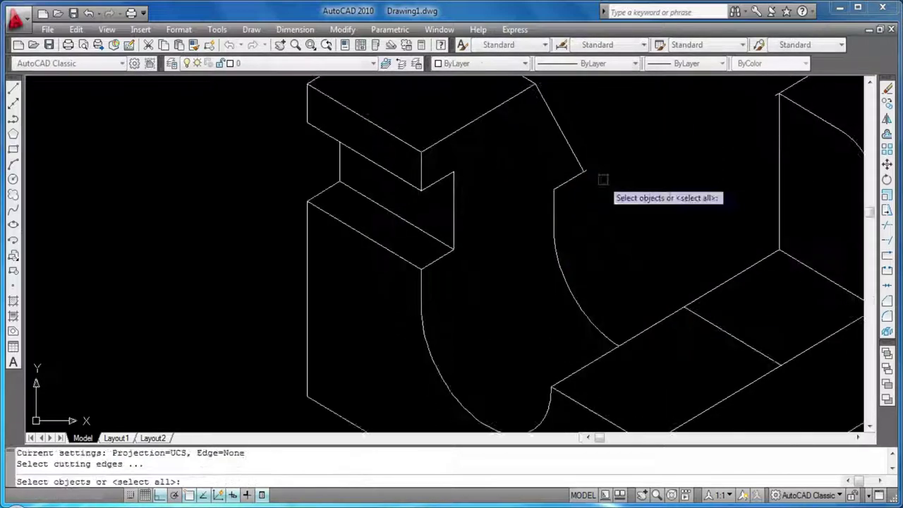
click(587, 167)
key(Escape)
key(Return)
key(Return)
scroll(574, 183, up, 2)
scroll(574, 182, down, 3)
key(Escape)
Delete the short base edge across the notch and save the drawing as a new DWG file.
click(706, 306)
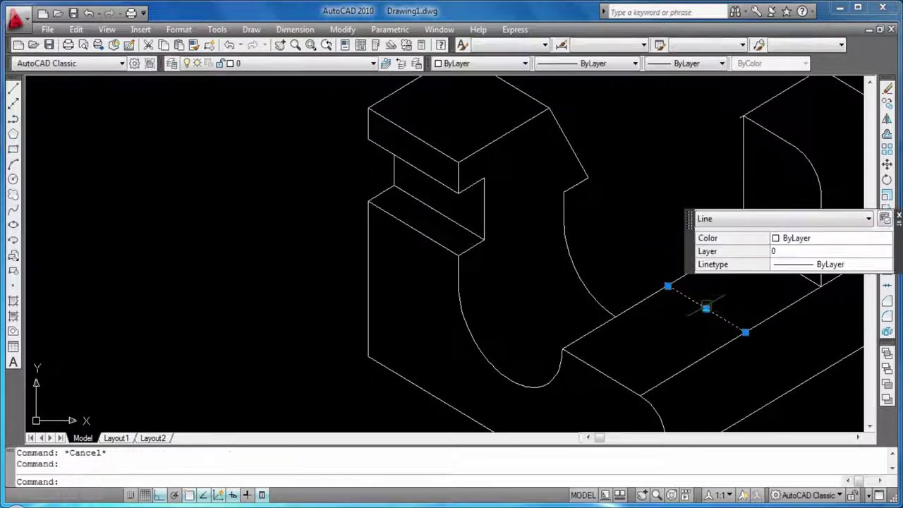
key(Delete)
key(ctrl+s)
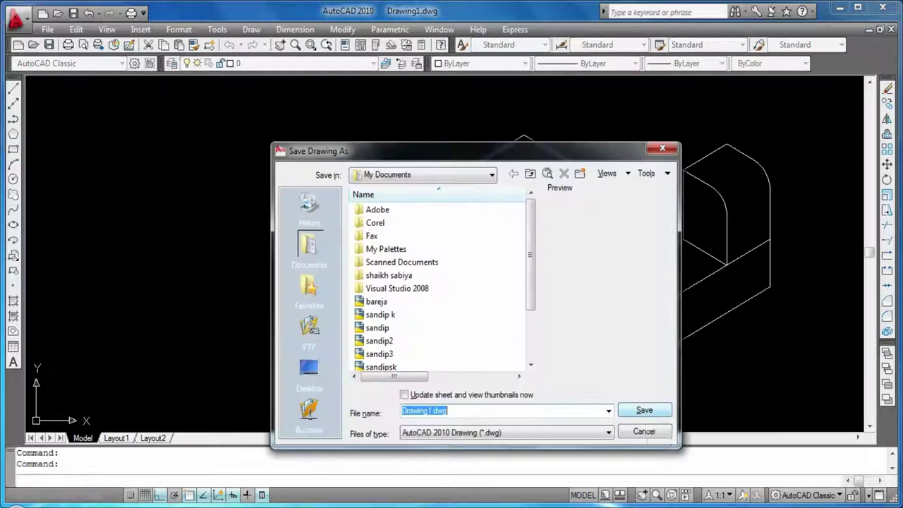
text(sandip)
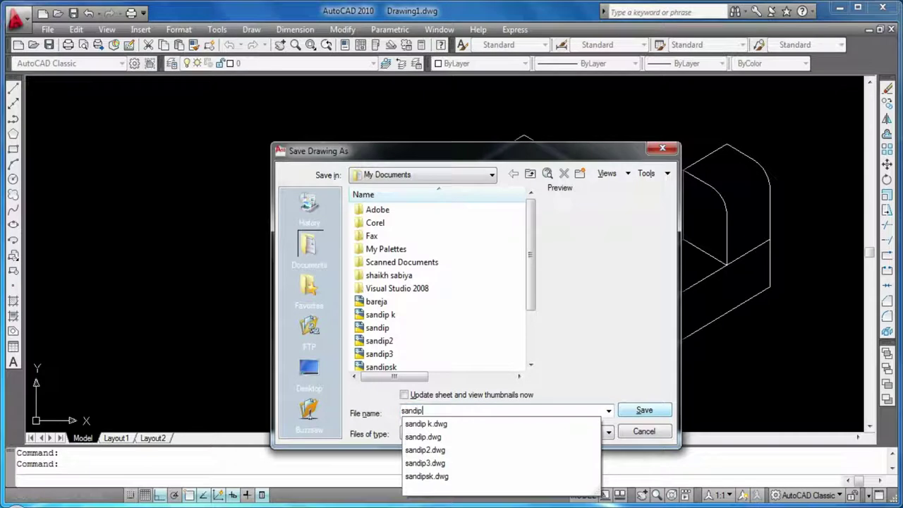
text( n kadiya)
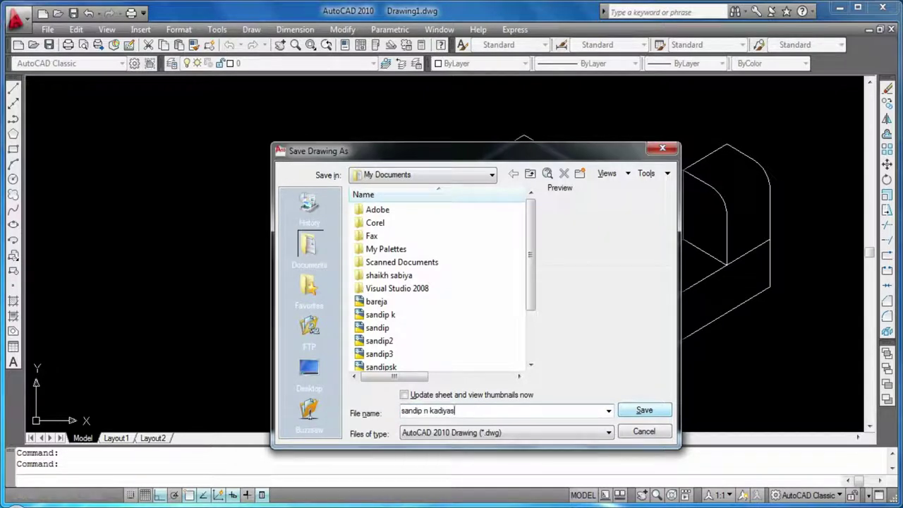
key(Return)
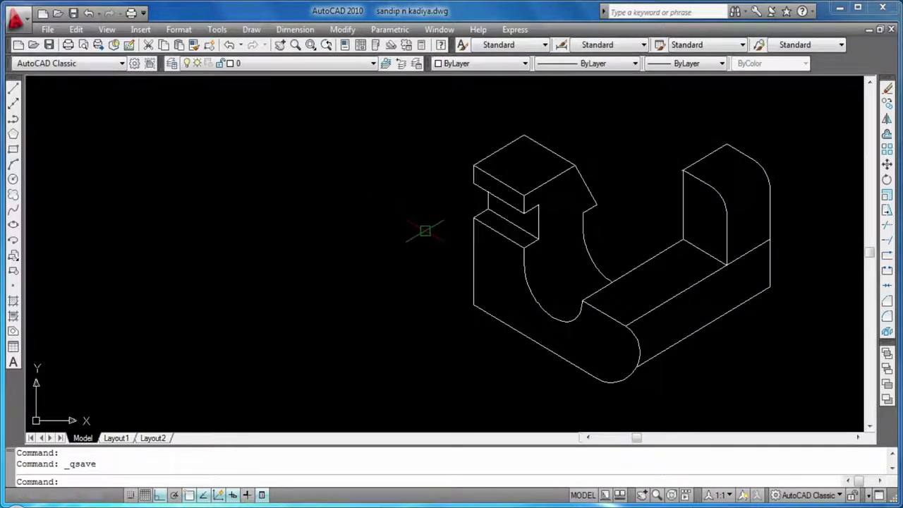